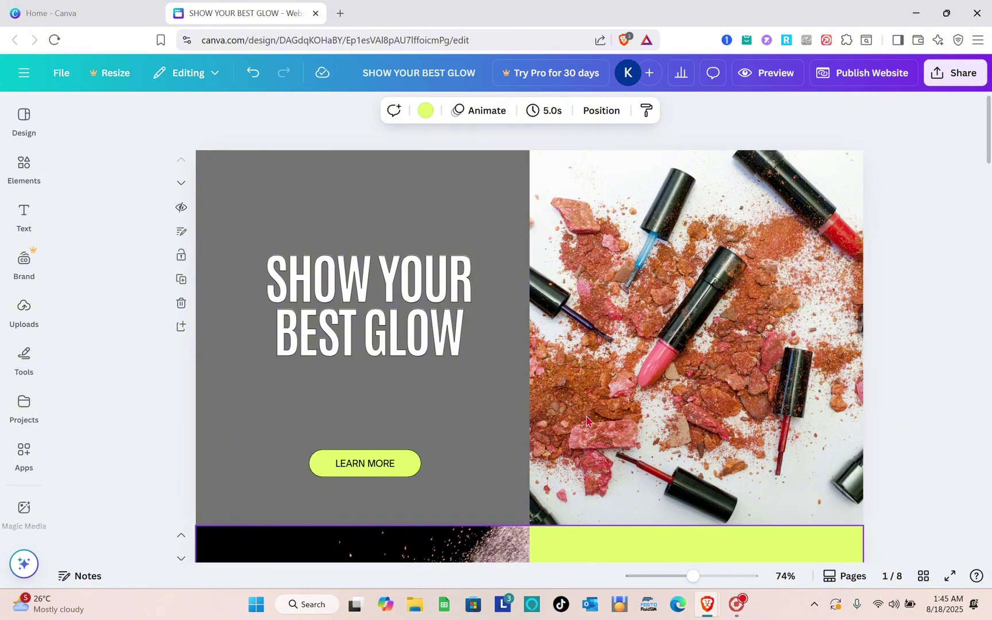
Preview the website and look through its first sections and the empty navigation bar
scroll(586, 421, down, 5)
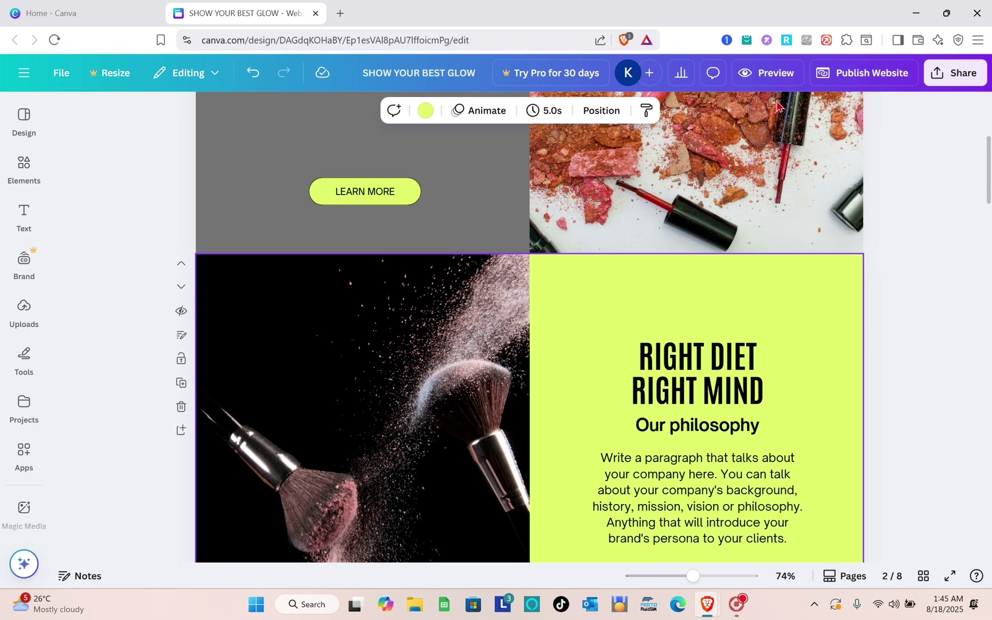
click(769, 85)
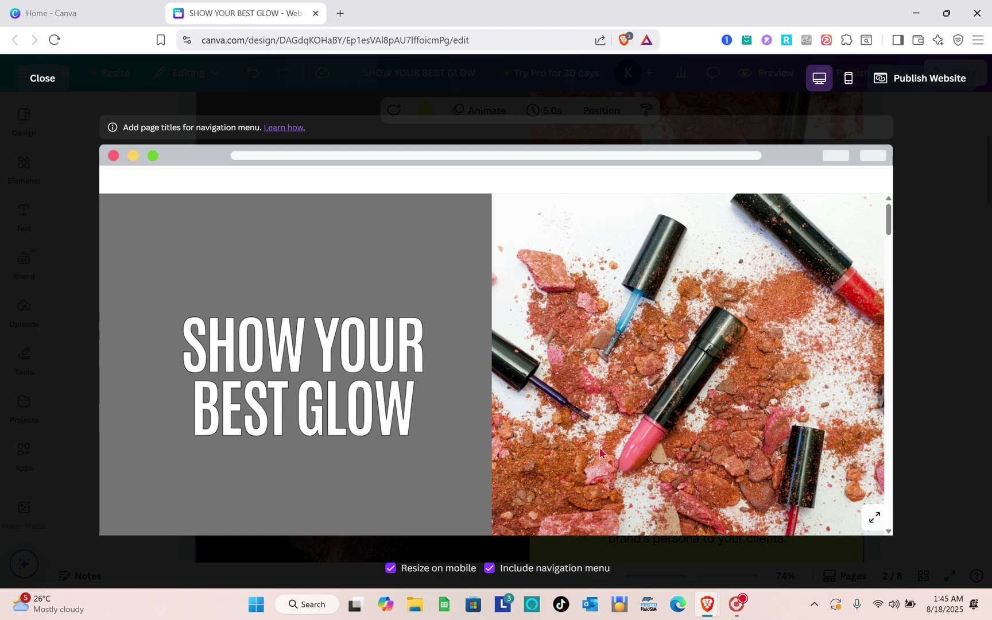
scroll(603, 344, down, 6)
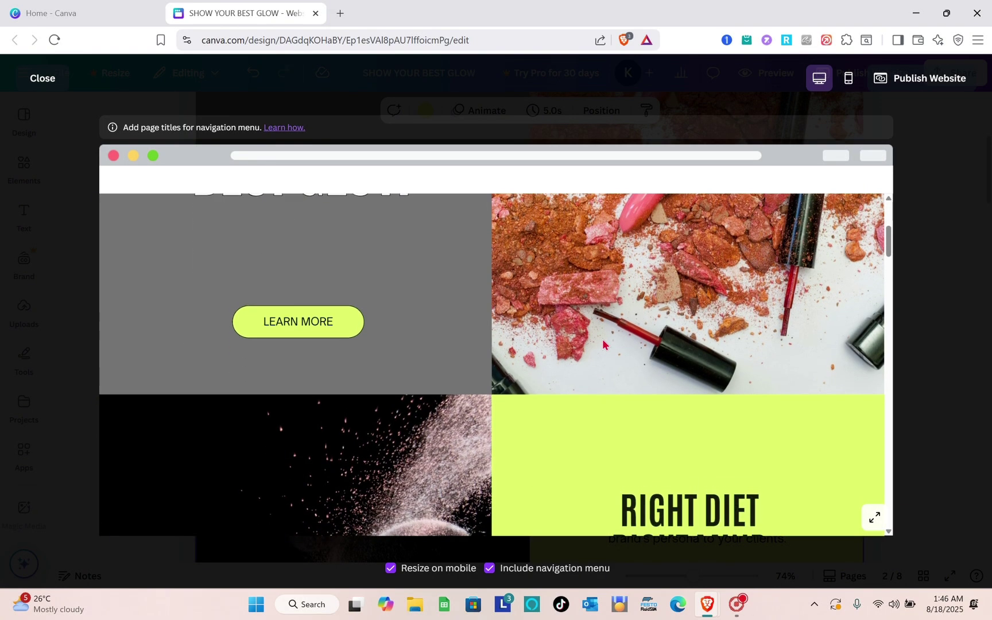
scroll(603, 343, down, 1)
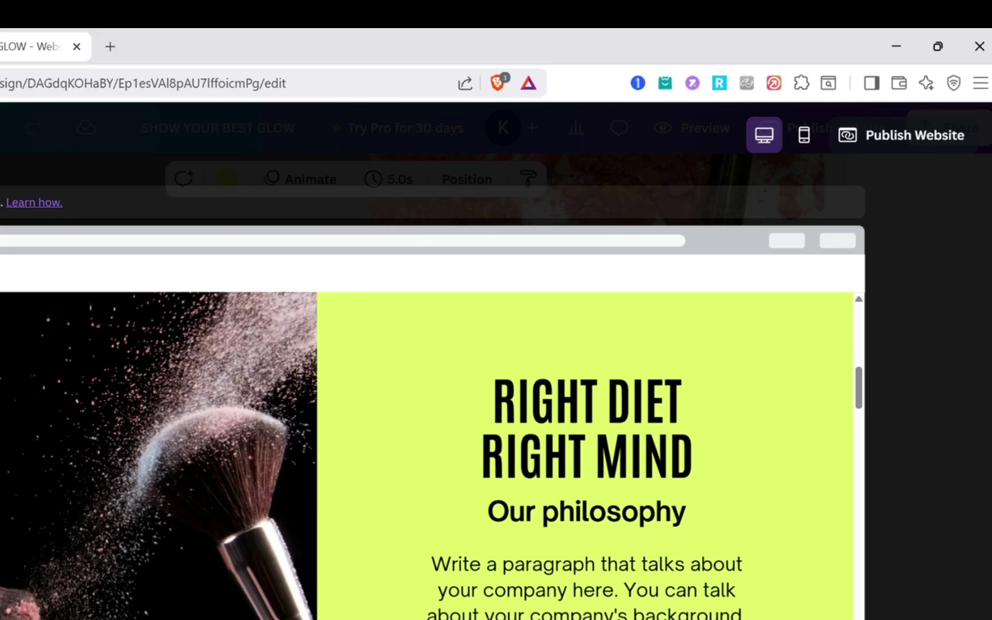
key(Escape)
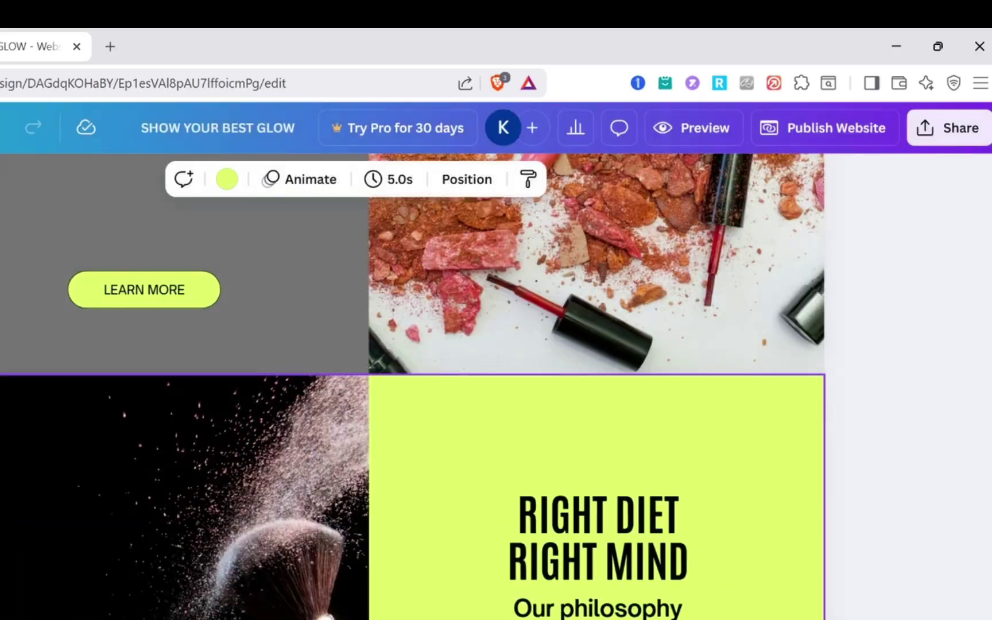
Give the first page, SHOW YOUR BEST GLOW, the page title "PAGE 1" in its notes
scroll(459, 376, up, 2)
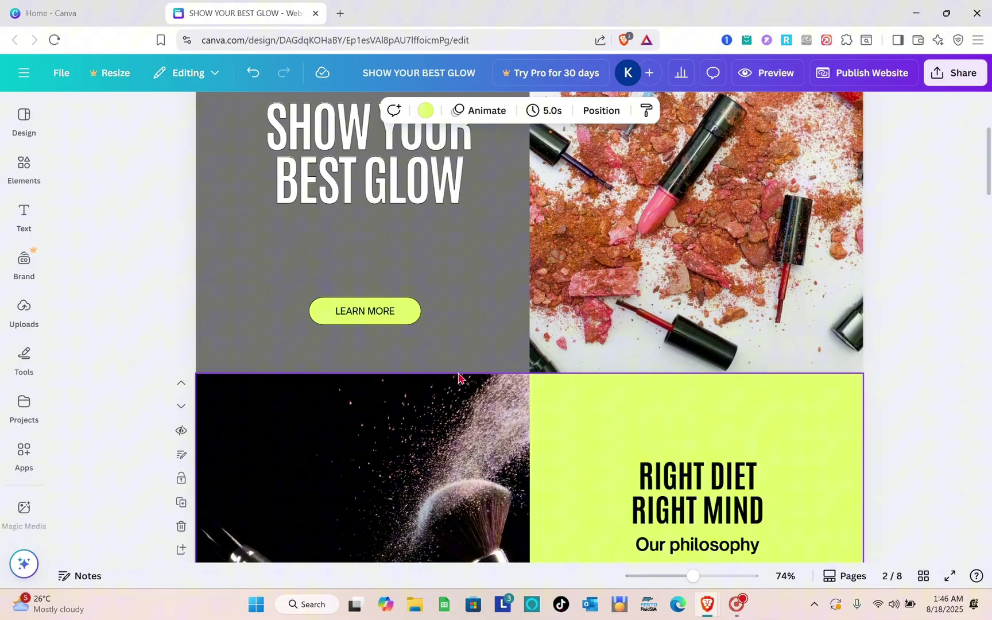
scroll(458, 377, up, 3)
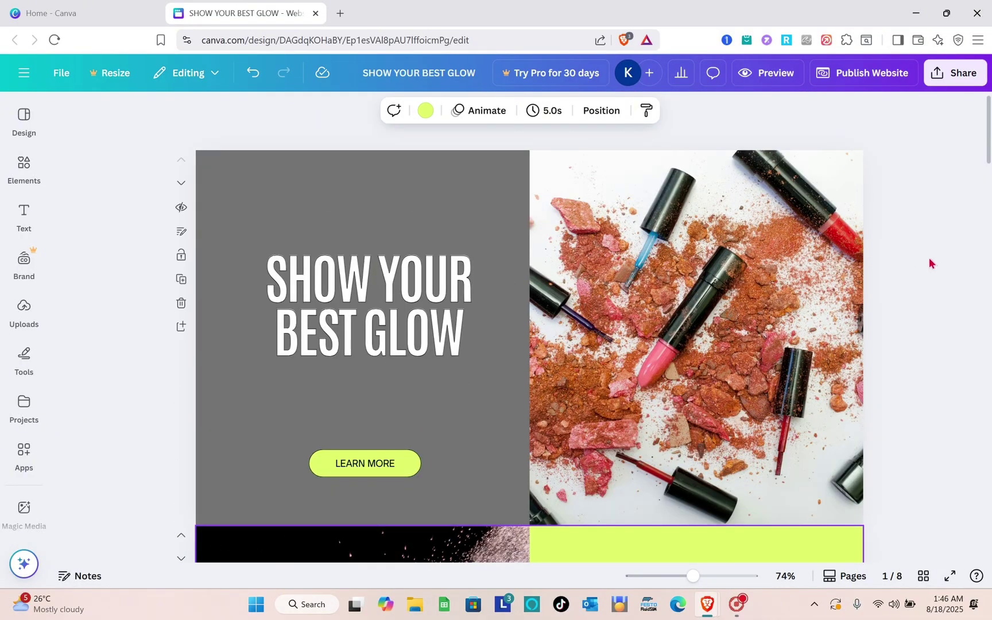
click(445, 201)
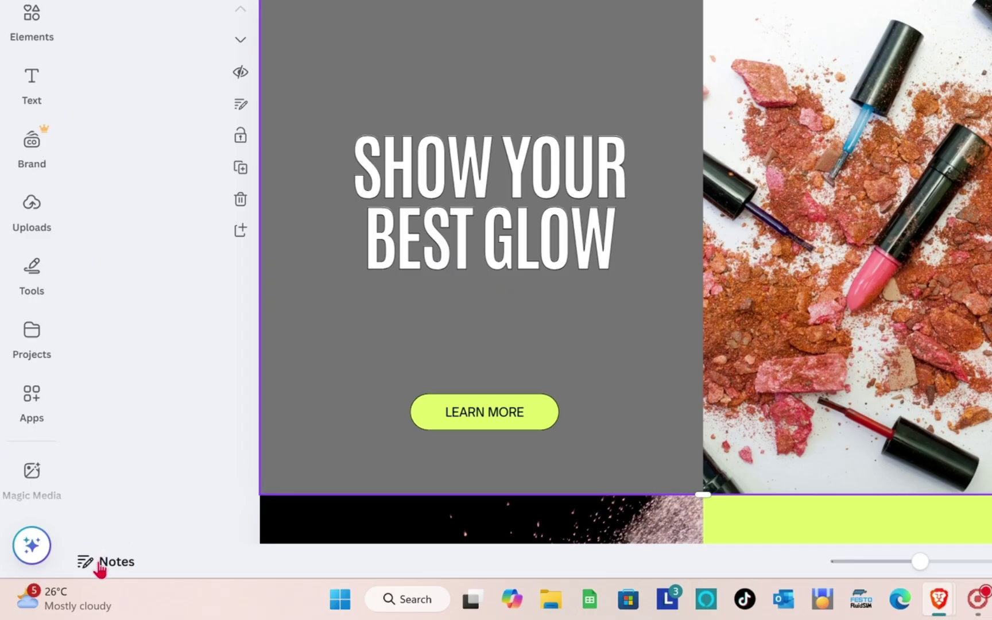
click(100, 566)
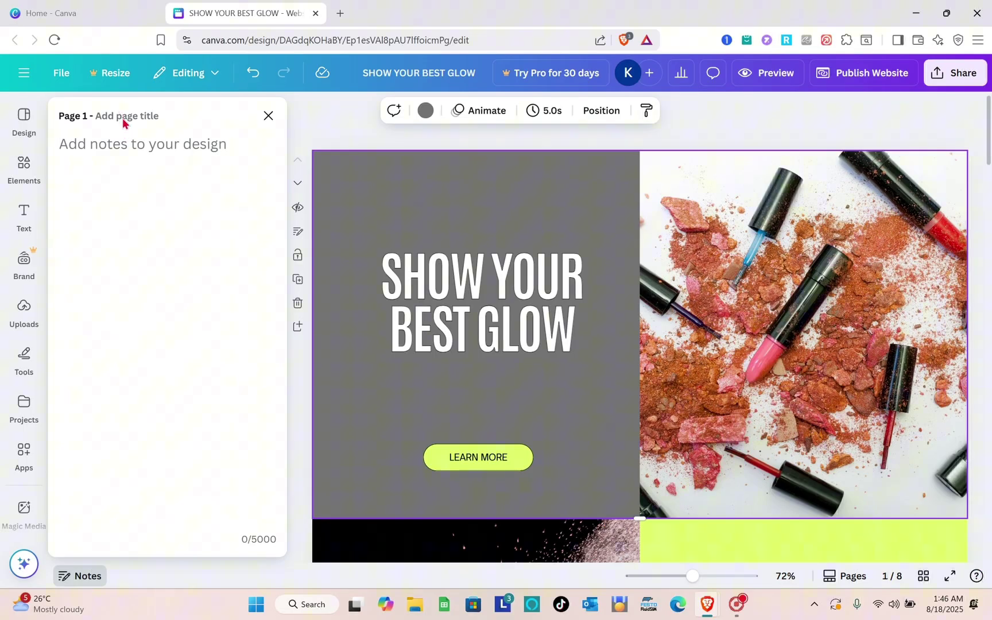
click(122, 120)
key(Caps_Lock)
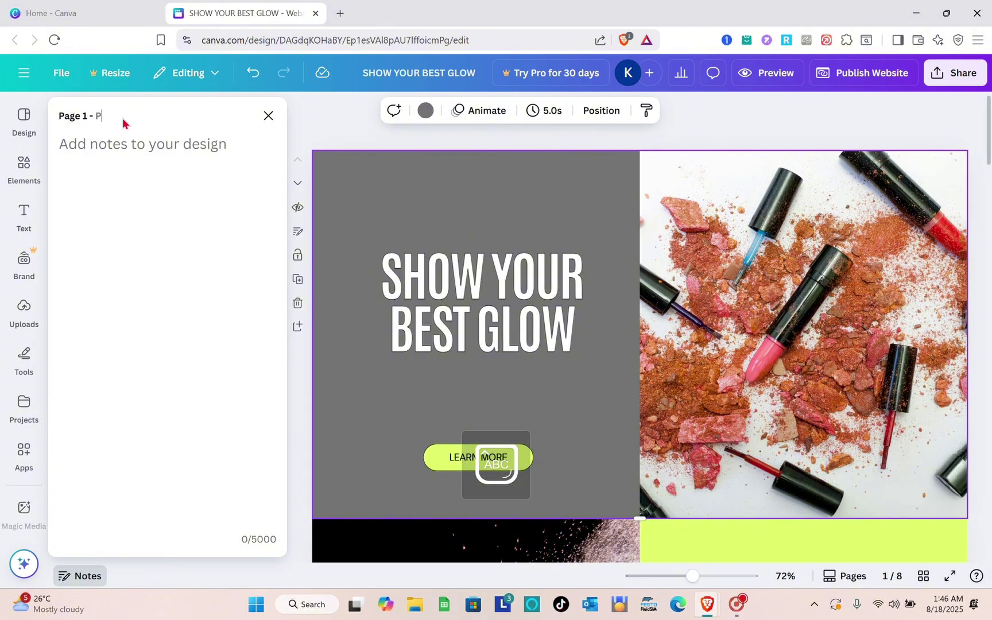
text(PAGE 1)
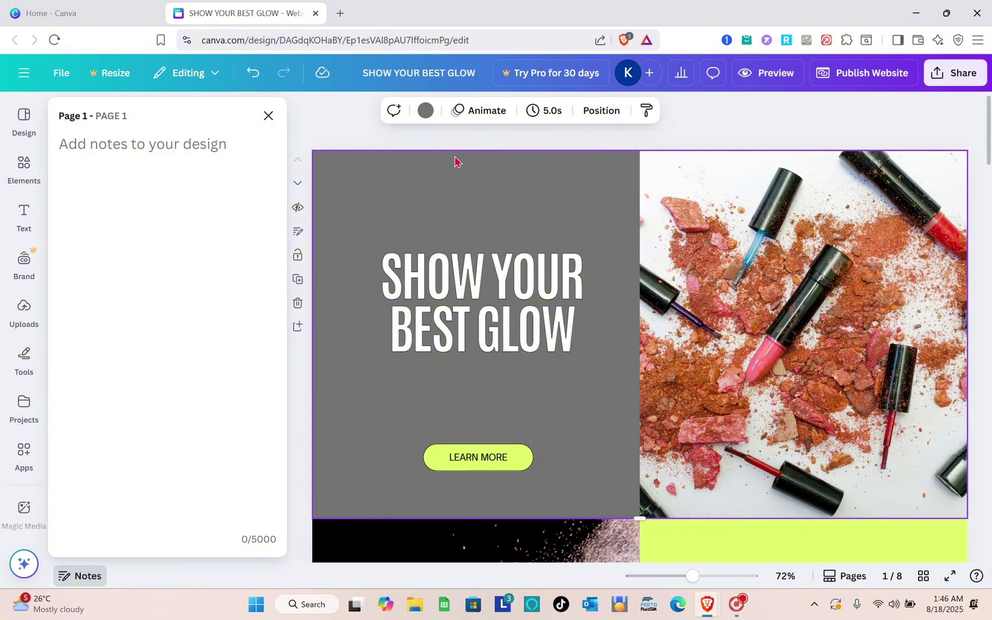
click(266, 116)
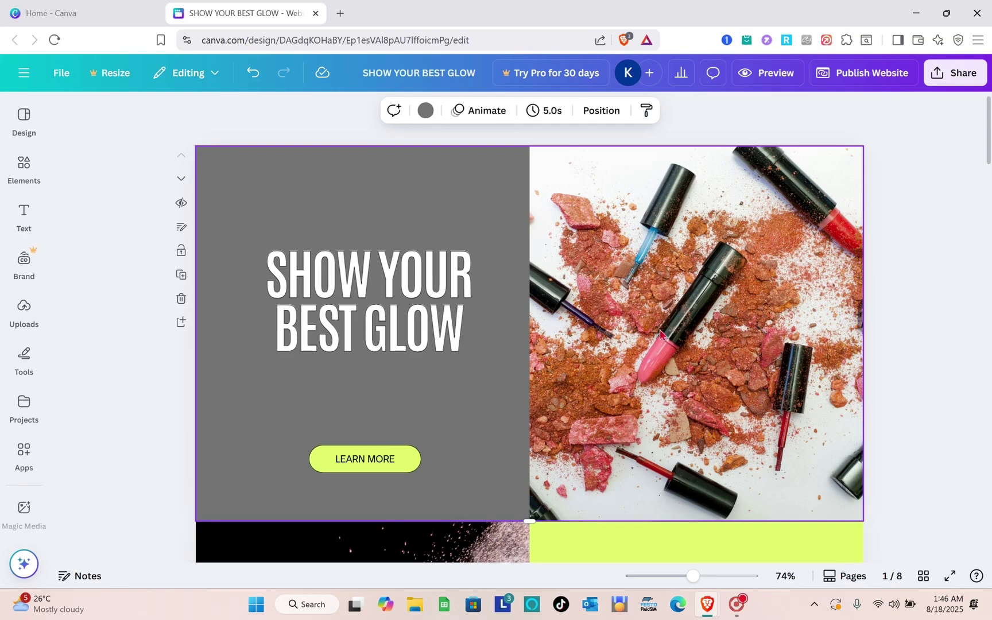
Give the last page, GET IN TOUCH, the page title "About Us" in its notes
scroll(492, 379, down, 20)
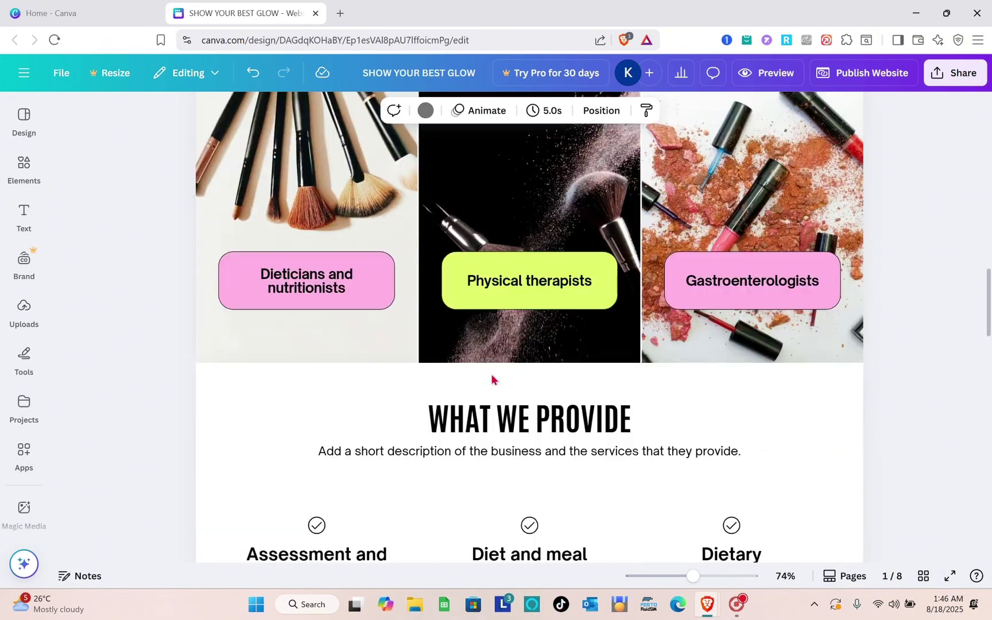
scroll(492, 376, down, 8)
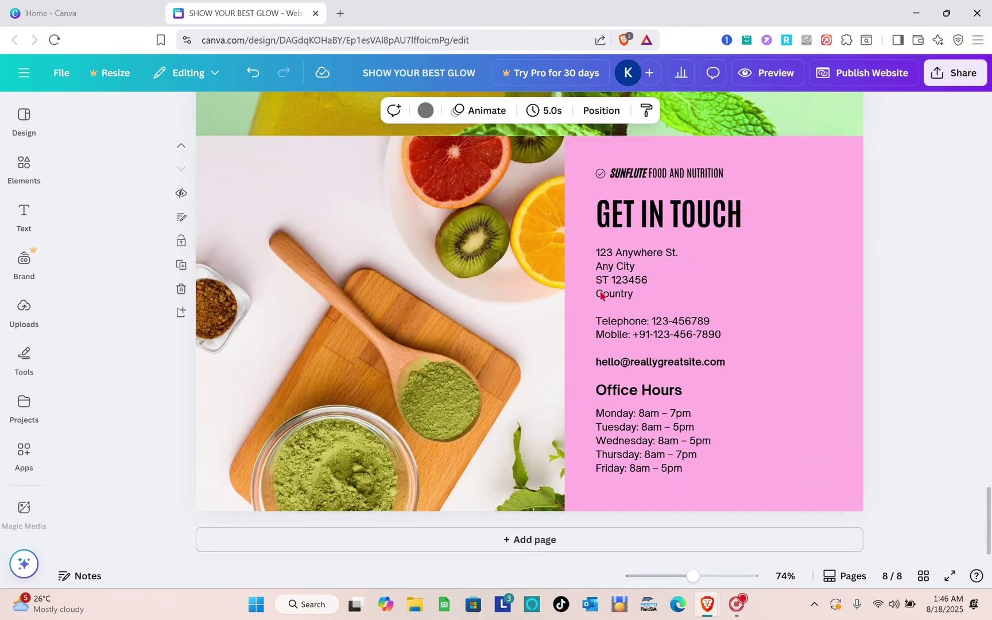
click(526, 323)
click(688, 305)
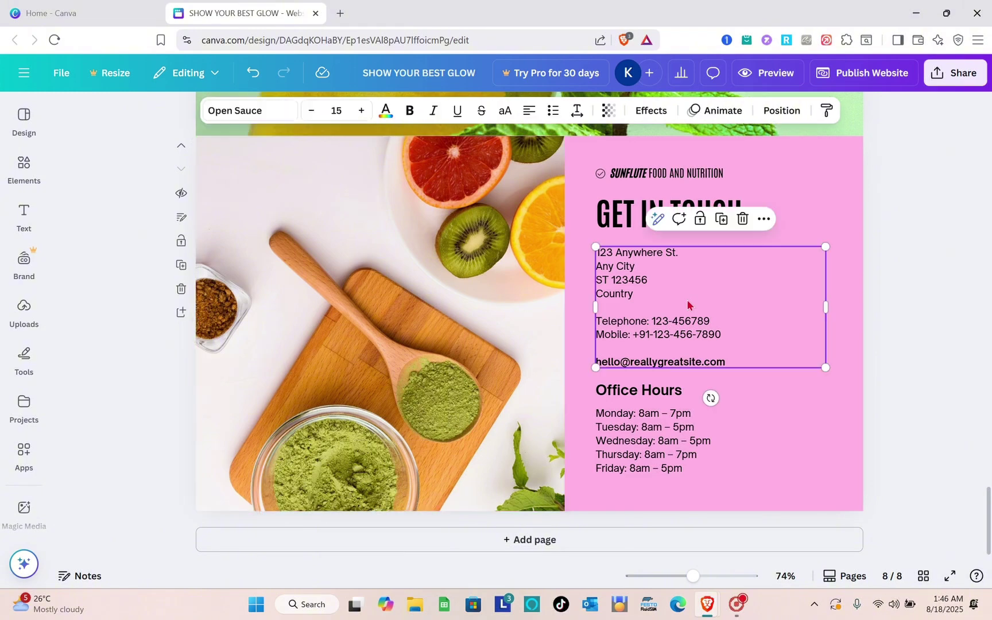
click(815, 185)
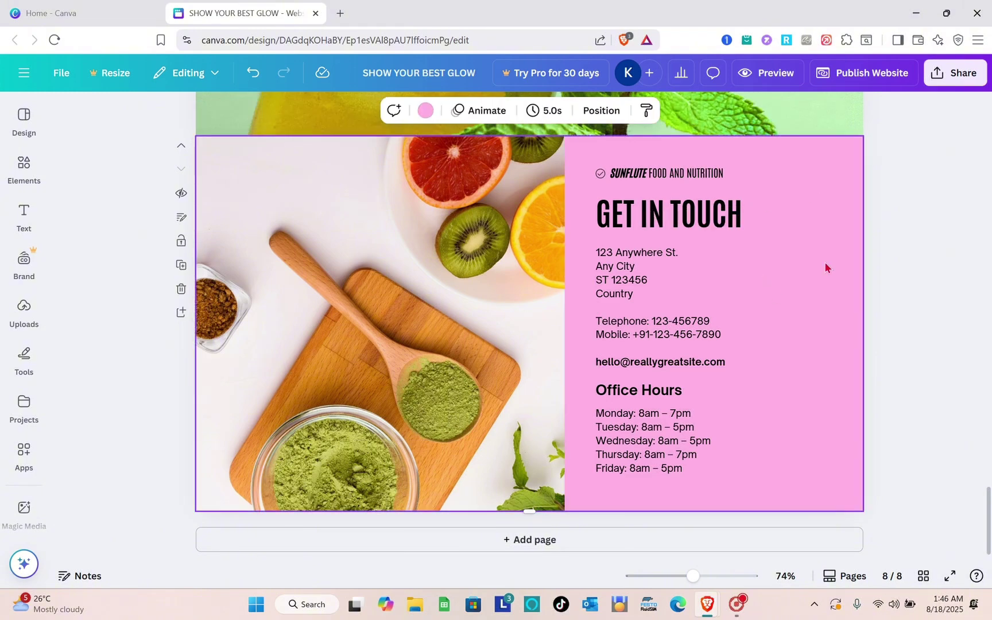
click(85, 577)
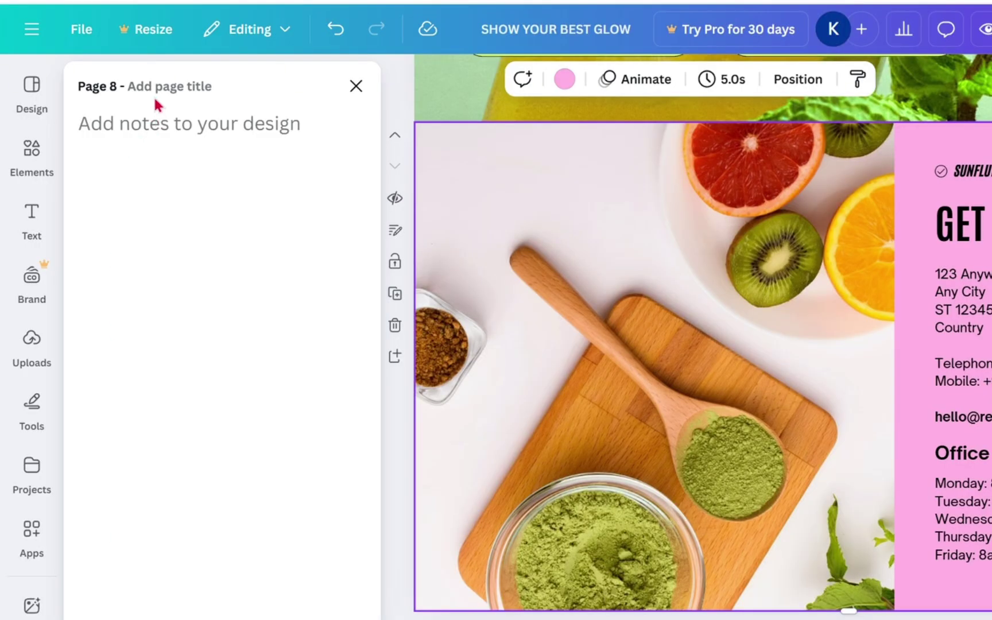
click(164, 83)
text(A)
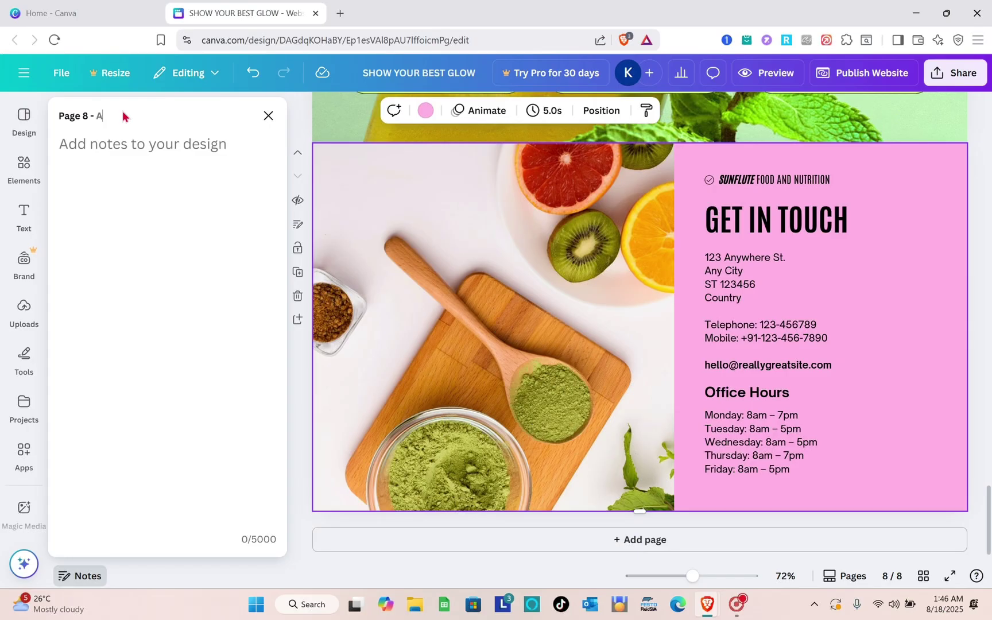
text(bout)
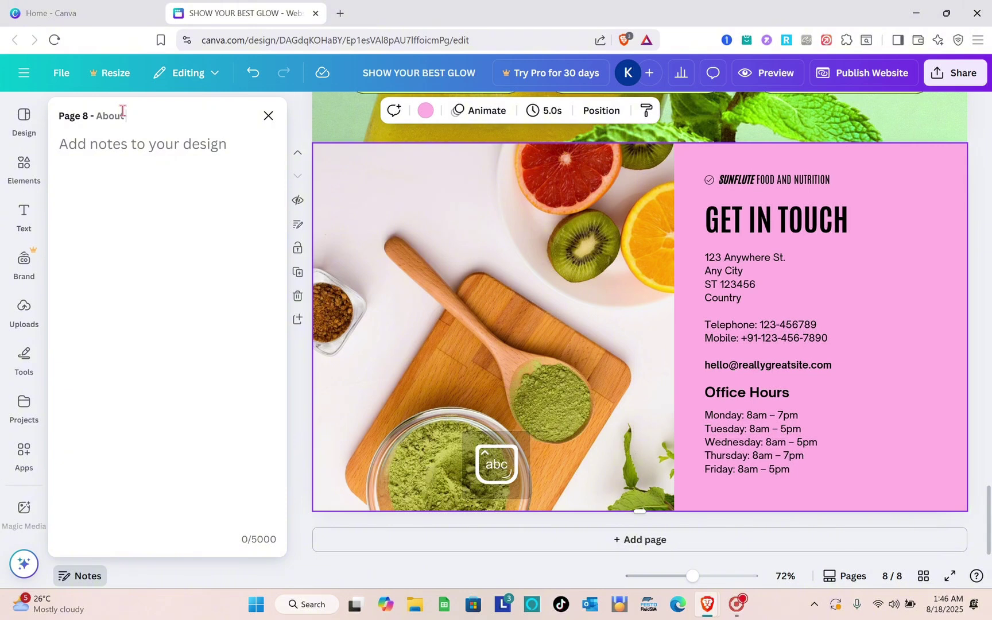
text( u)
key(BackSpace)
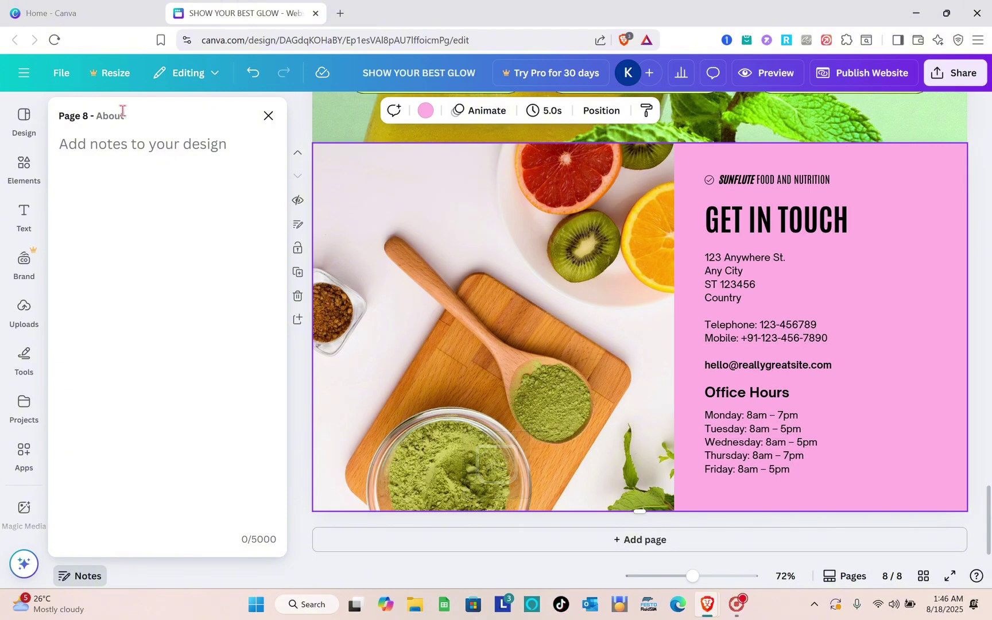
key(Caps_Lock)
text(U)
key(Caps_Lock)
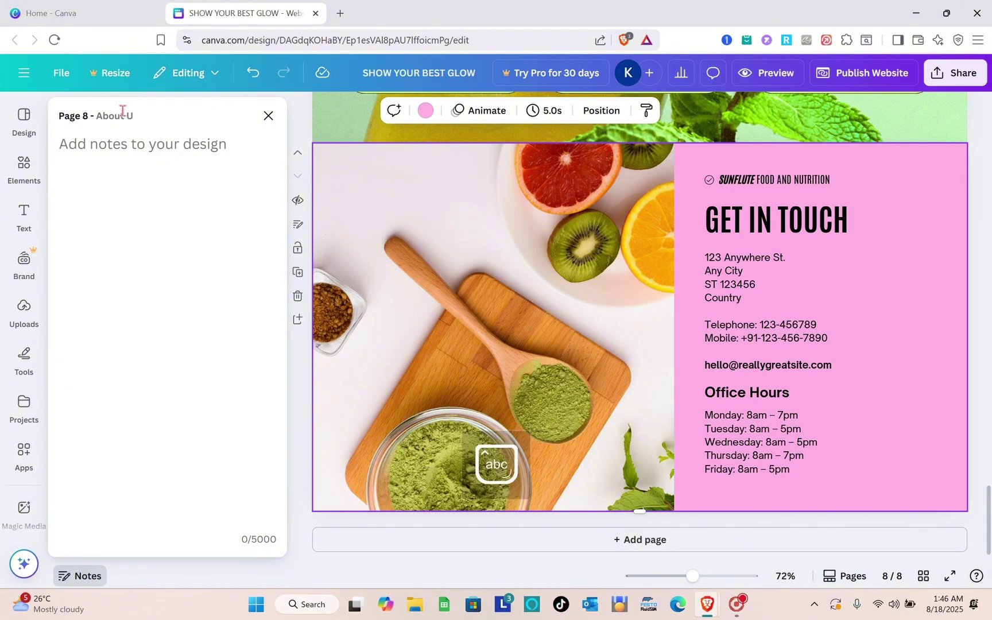
click(268, 117)
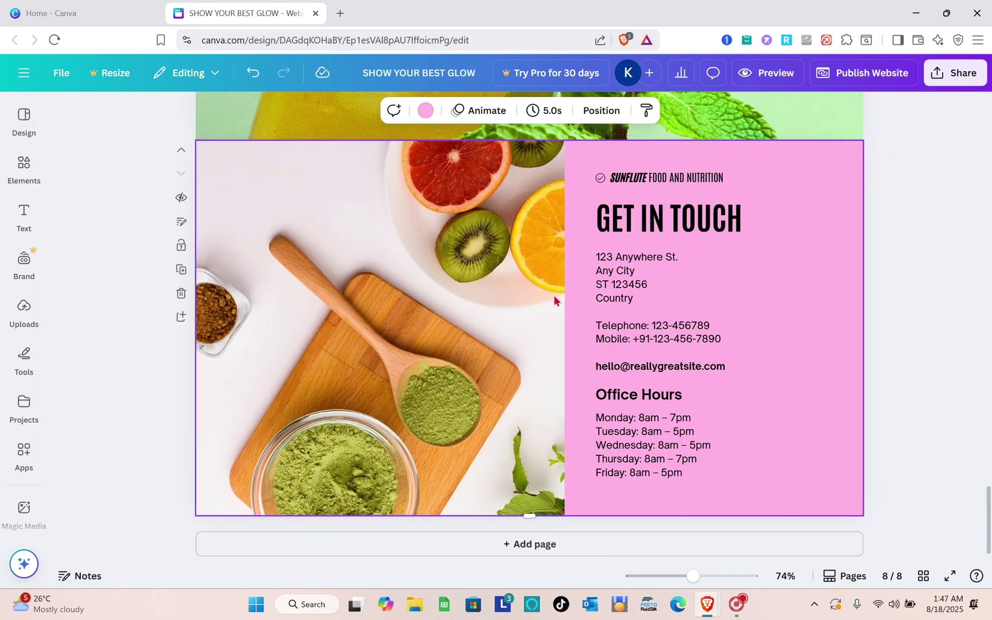
Preview the website, testing the navigation menu option and the About Us link
scroll(553, 299, up, 10)
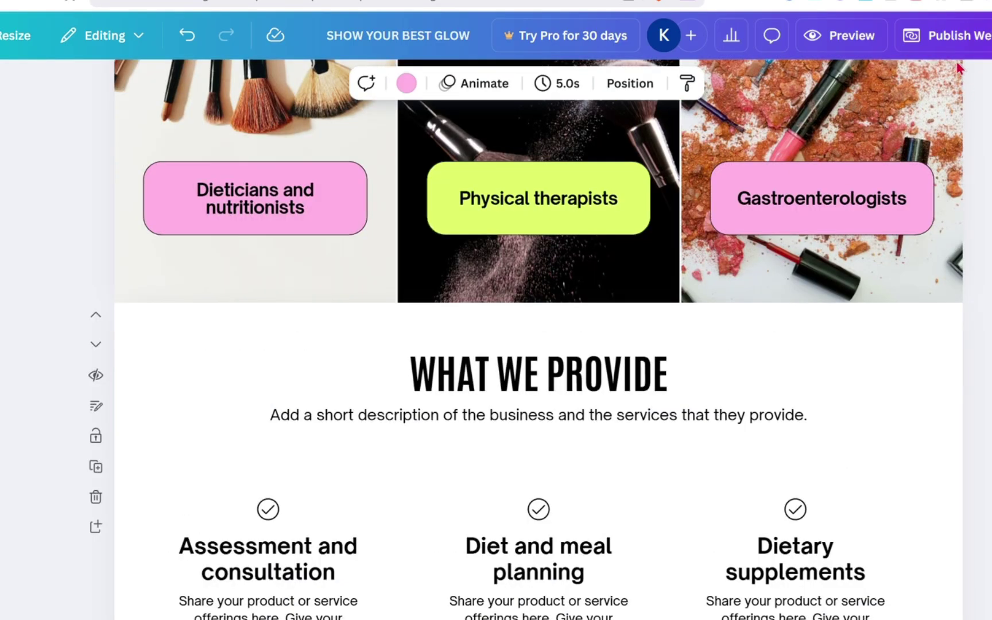
click(848, 45)
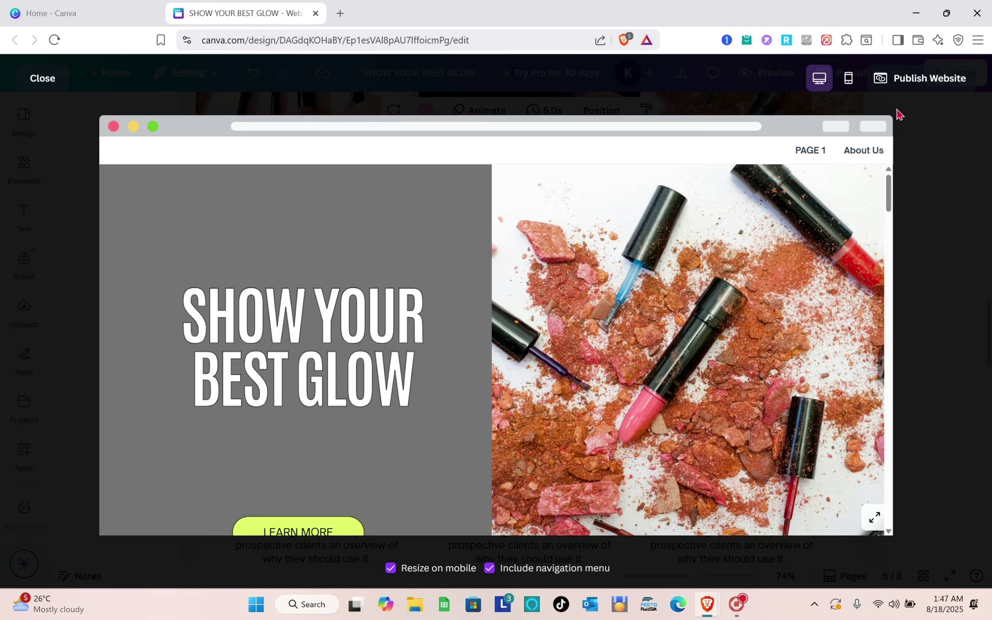
click(489, 568)
click(489, 568)
click(855, 158)
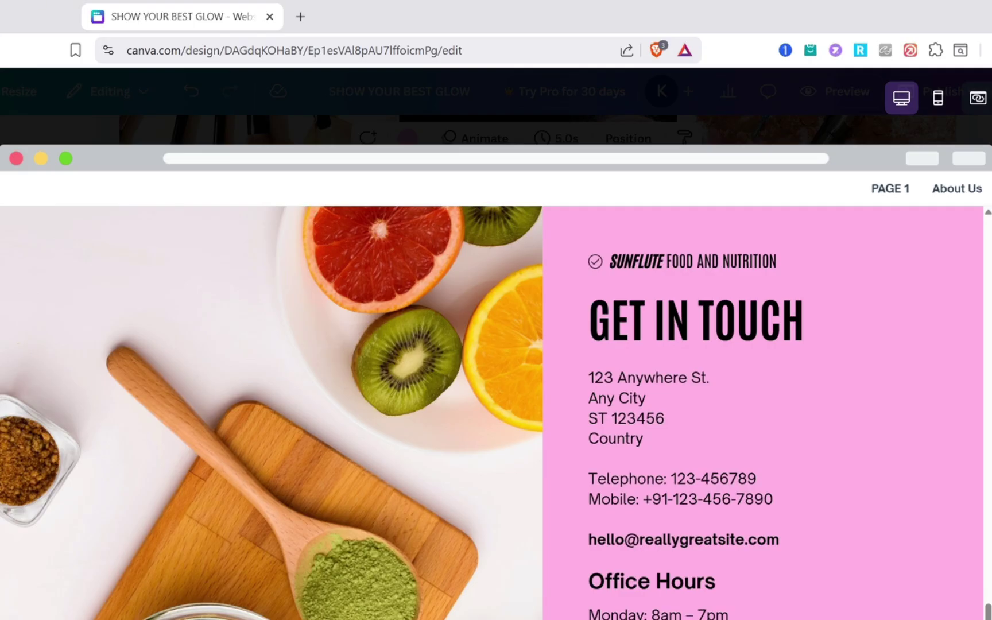
key(Escape)
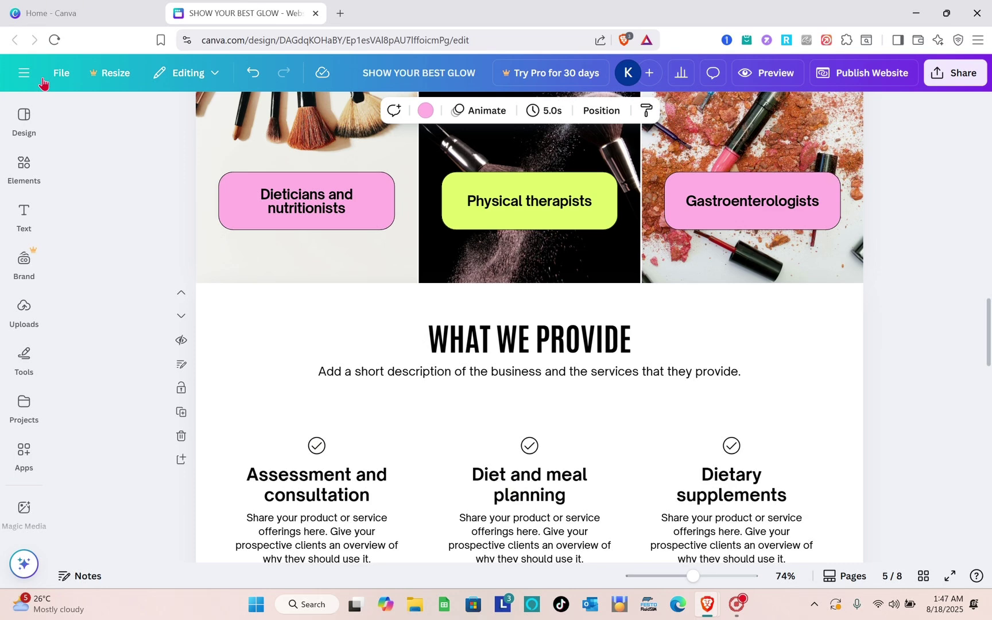
Switch to the Canva home page and view the account menu
click(51, 6)
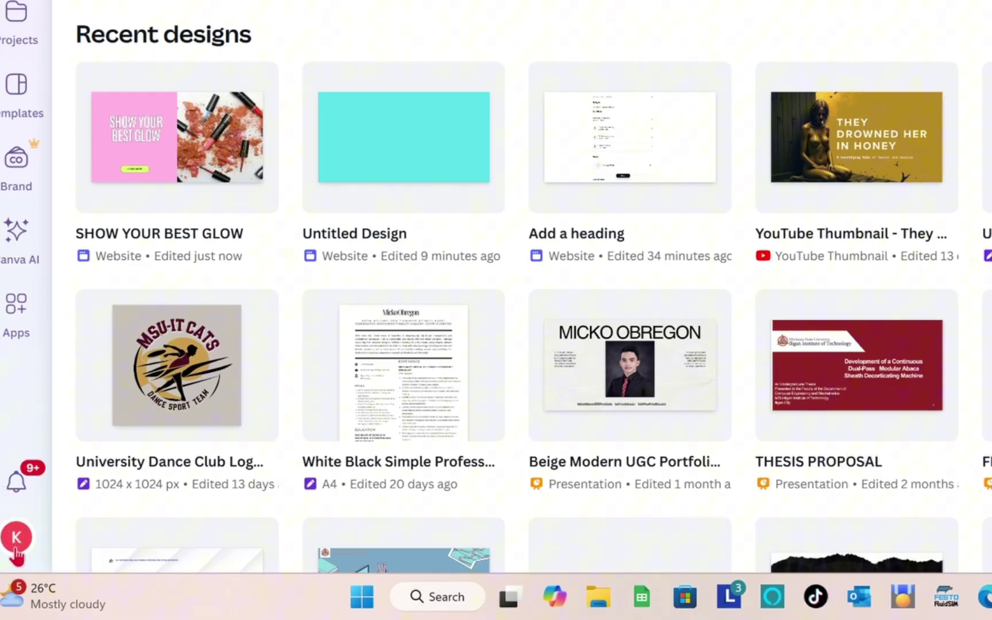
click(24, 566)
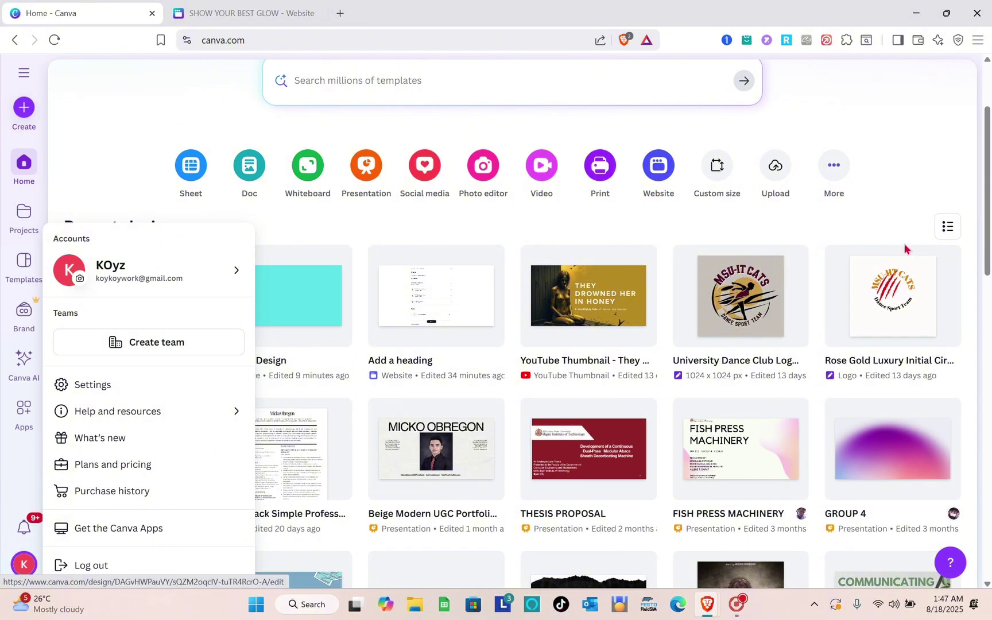
click(903, 119)
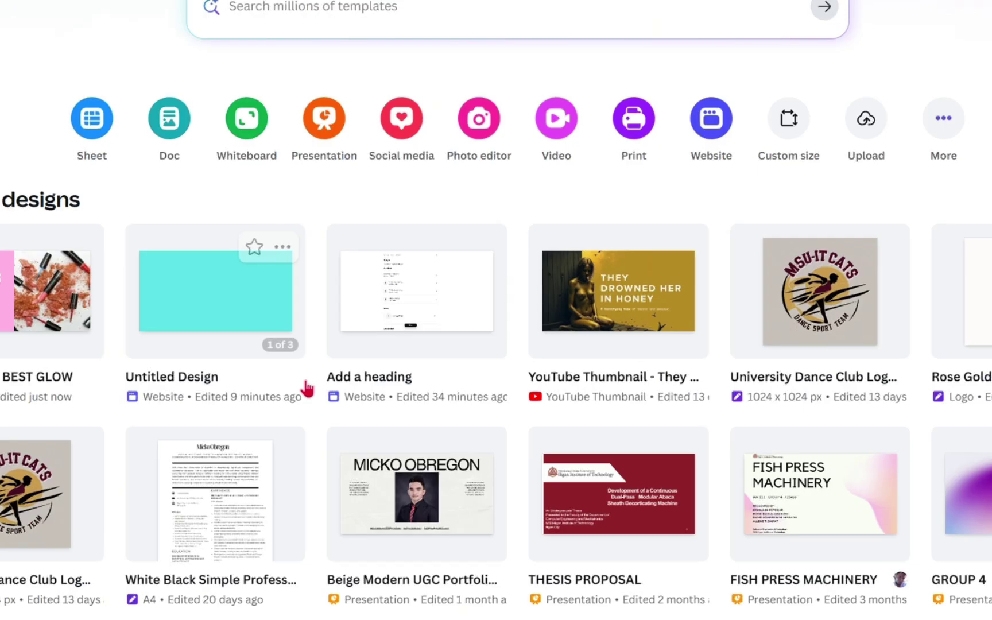
Create a new blank Website design and dismiss the template suggestions
scroll(352, 371, up, 3)
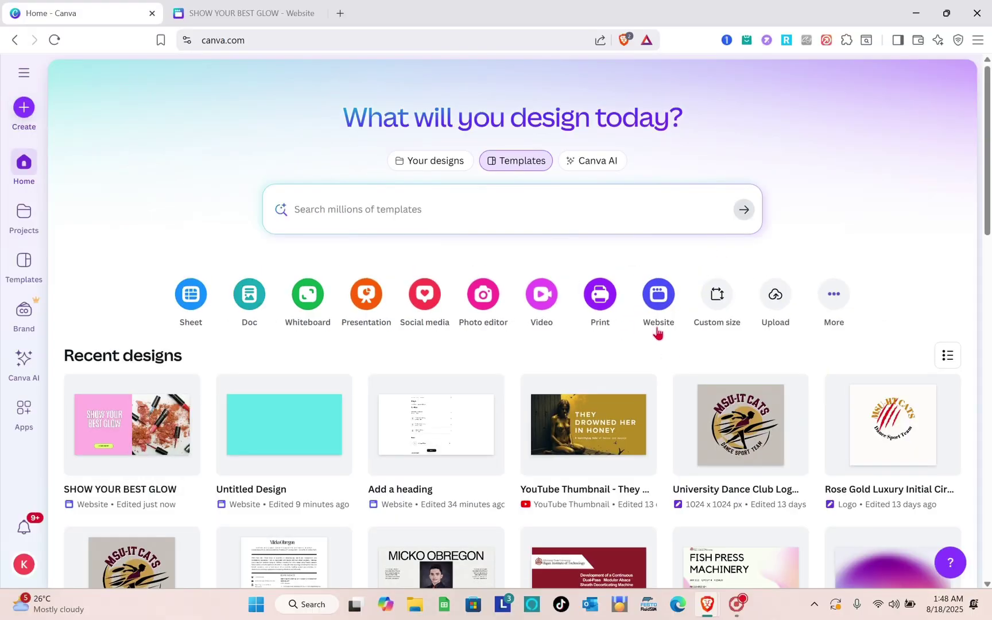
click(663, 299)
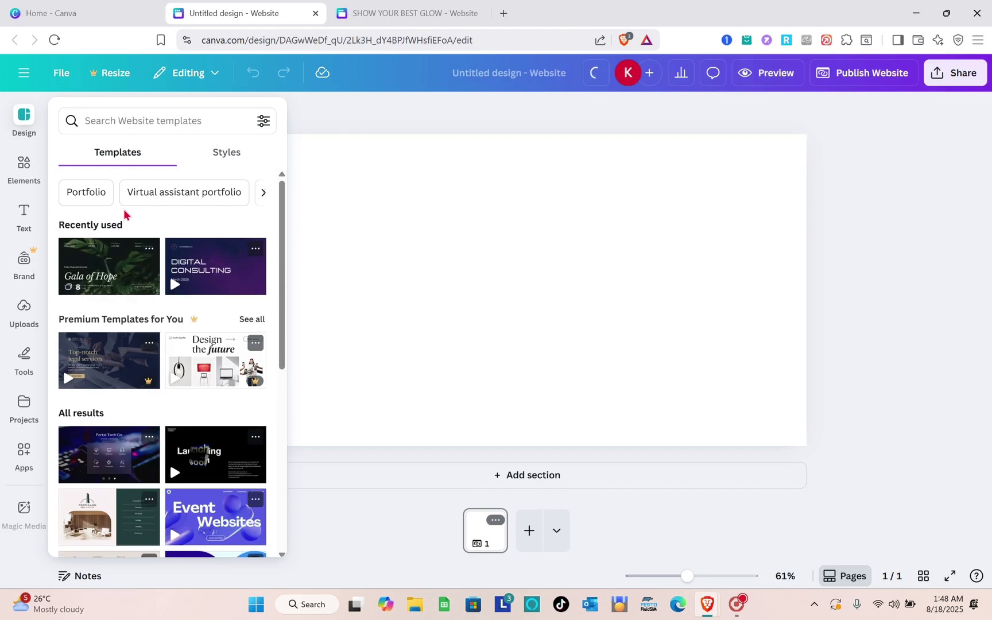
click(392, 243)
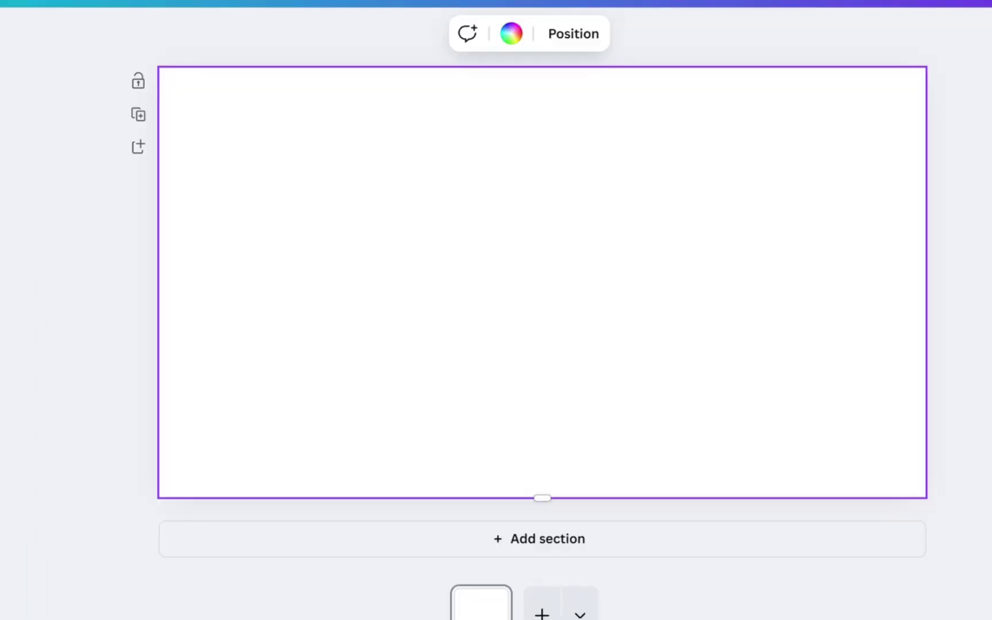
Add three blank pages after the first page of the new website
click(542, 613)
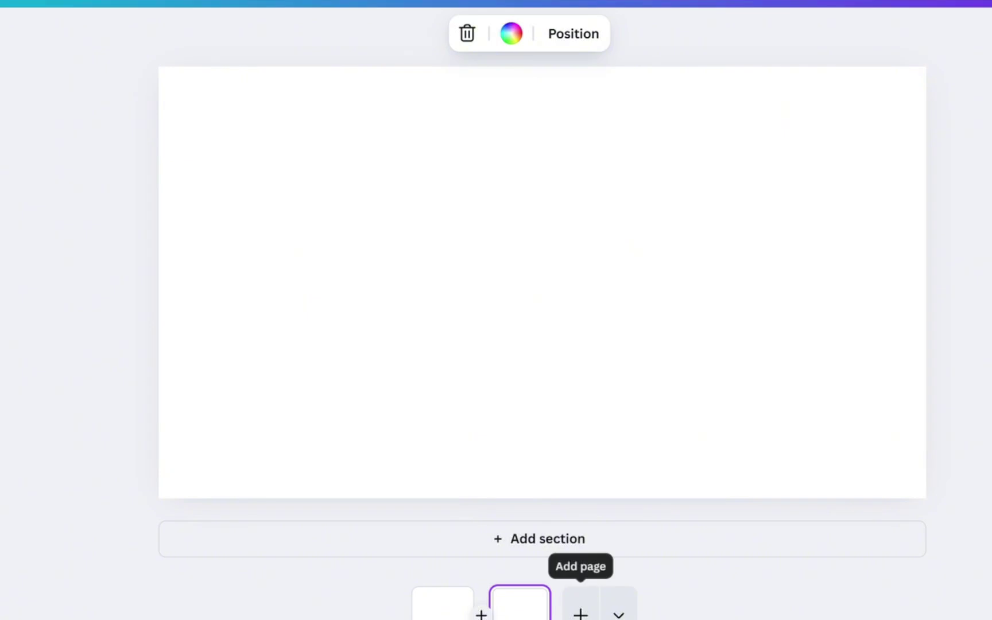
click(580, 614)
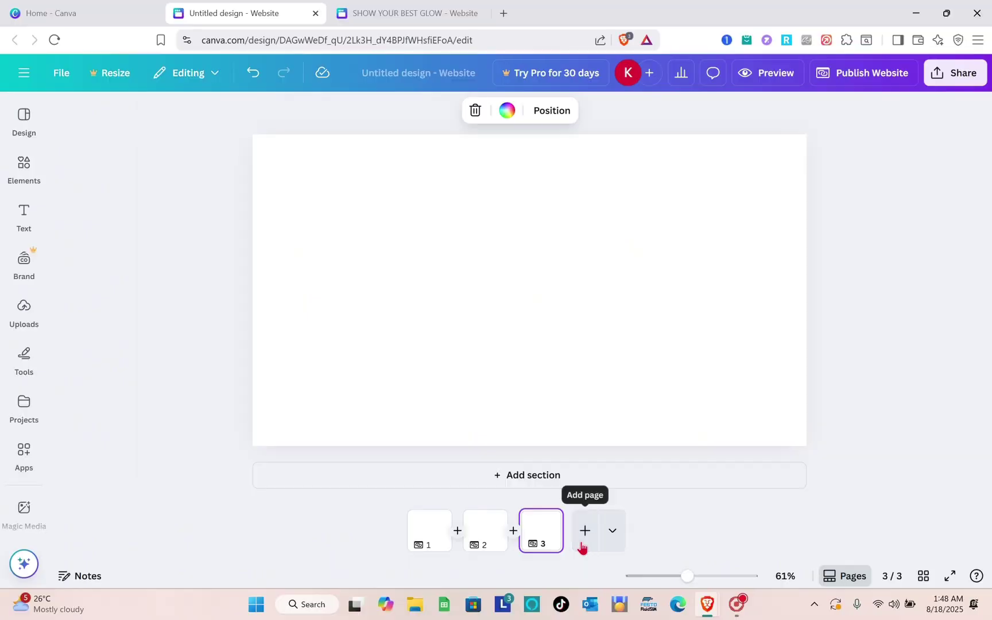
click(581, 613)
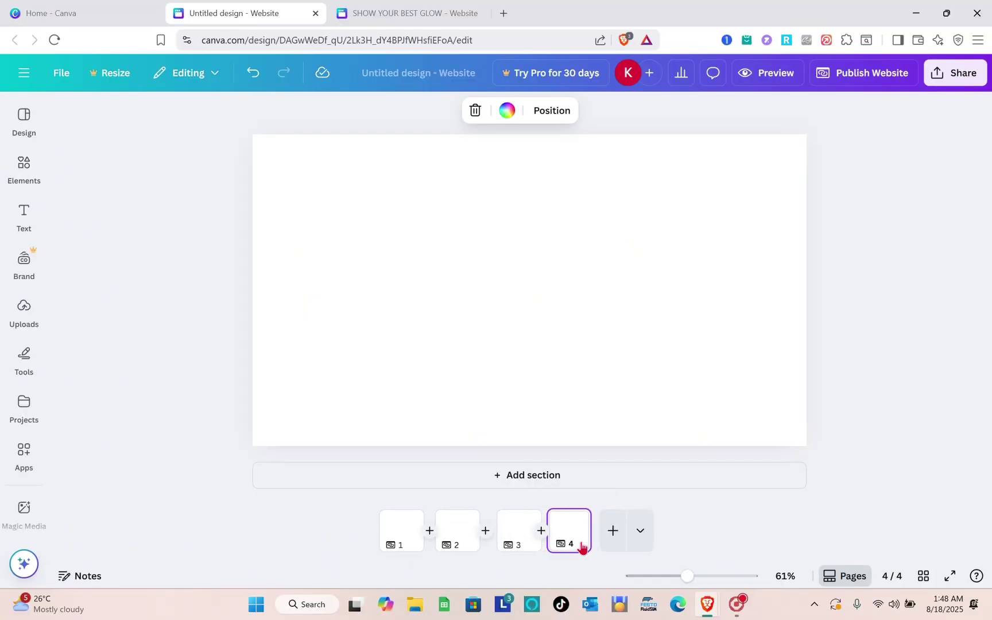
Set the page backgrounds to green for page 1, light gray for page 2, brown for page 3 and cobalt blue for page 4
click(405, 535)
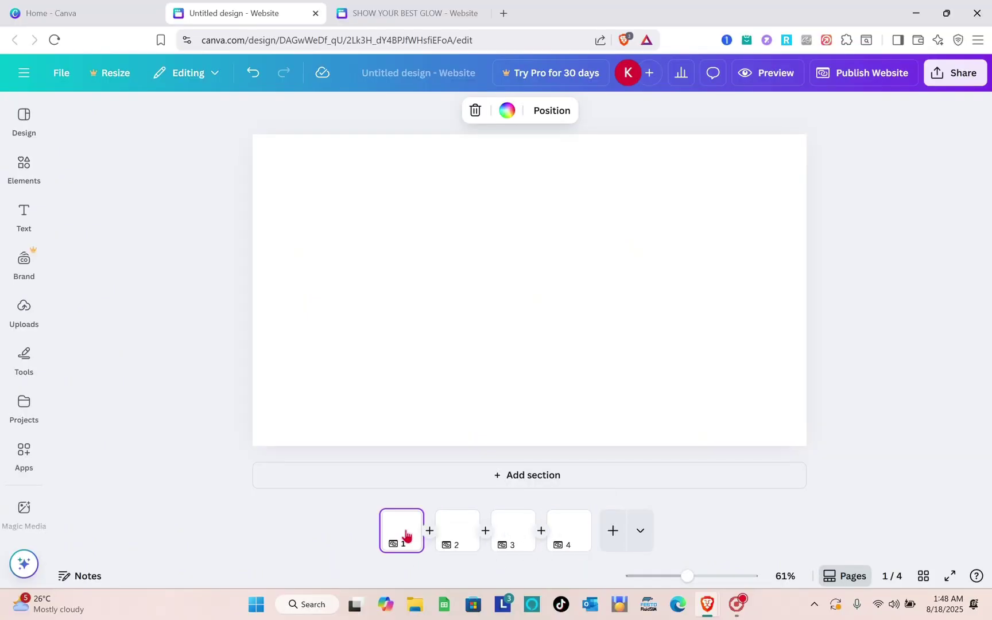
click(506, 109)
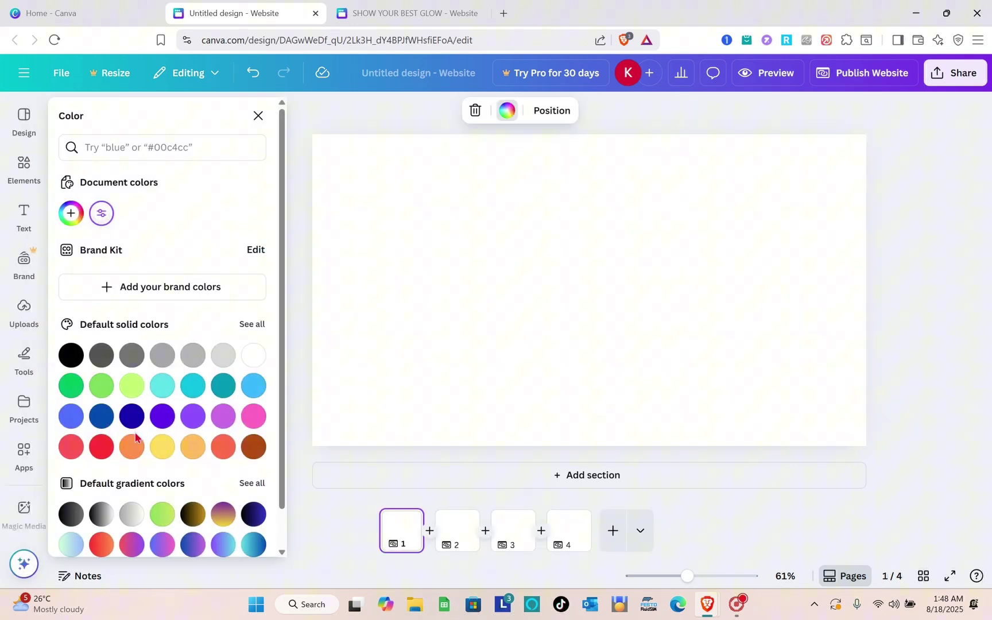
click(71, 386)
click(459, 536)
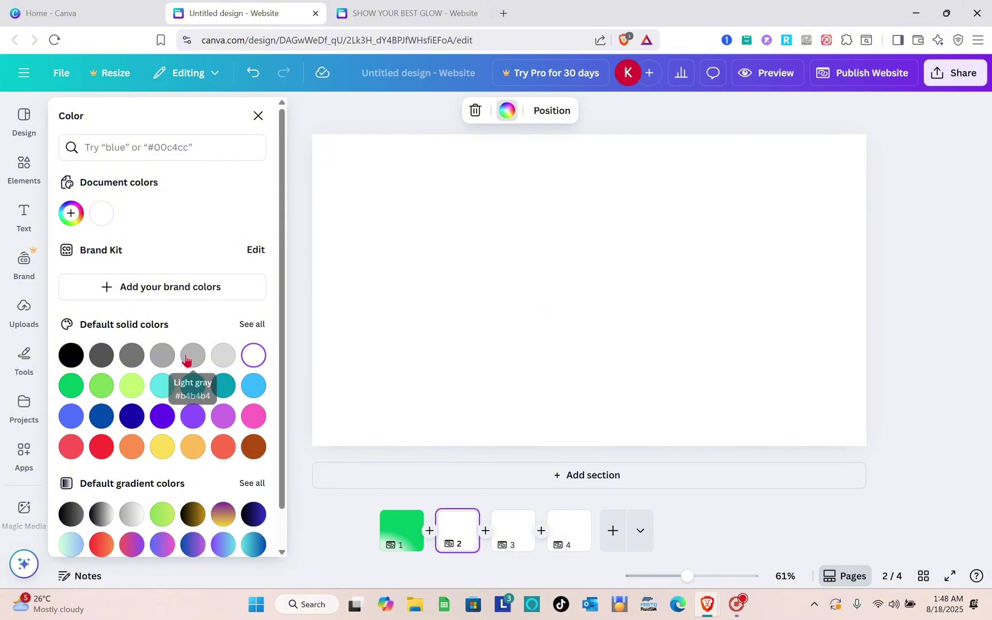
click(193, 356)
click(515, 538)
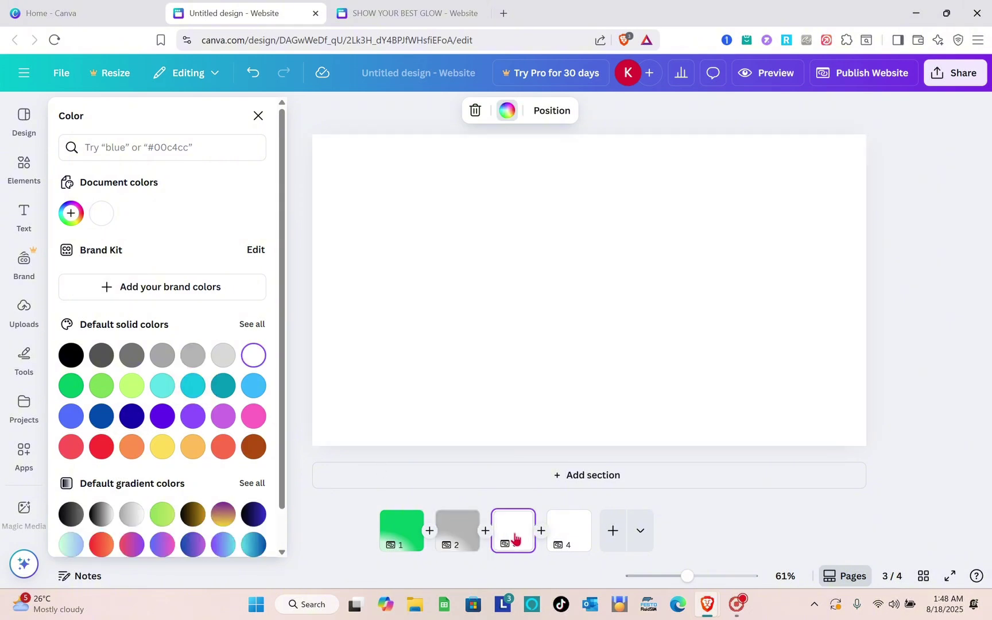
click(253, 447)
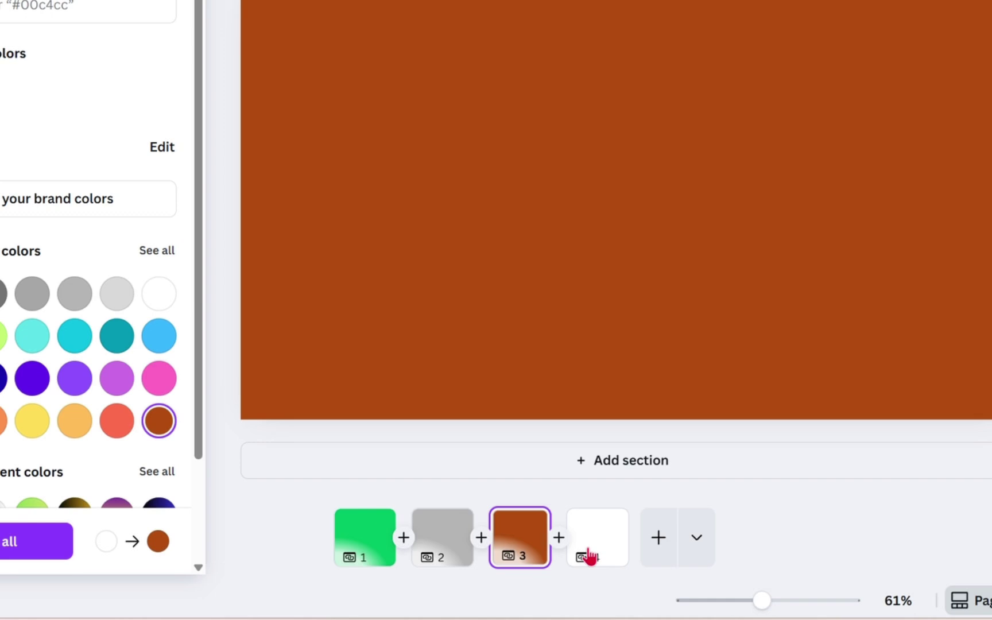
click(589, 555)
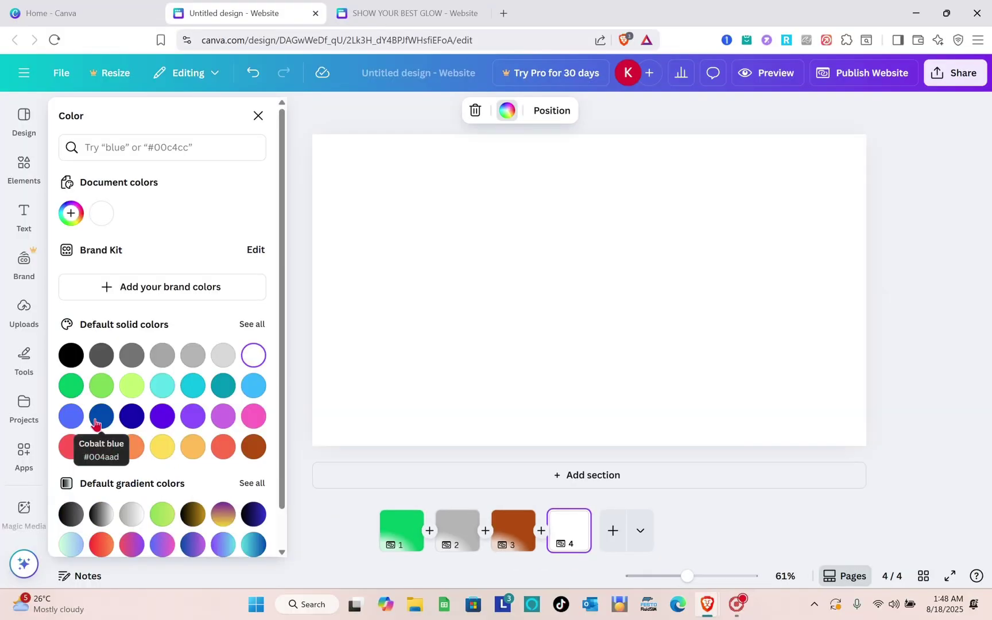
click(95, 424)
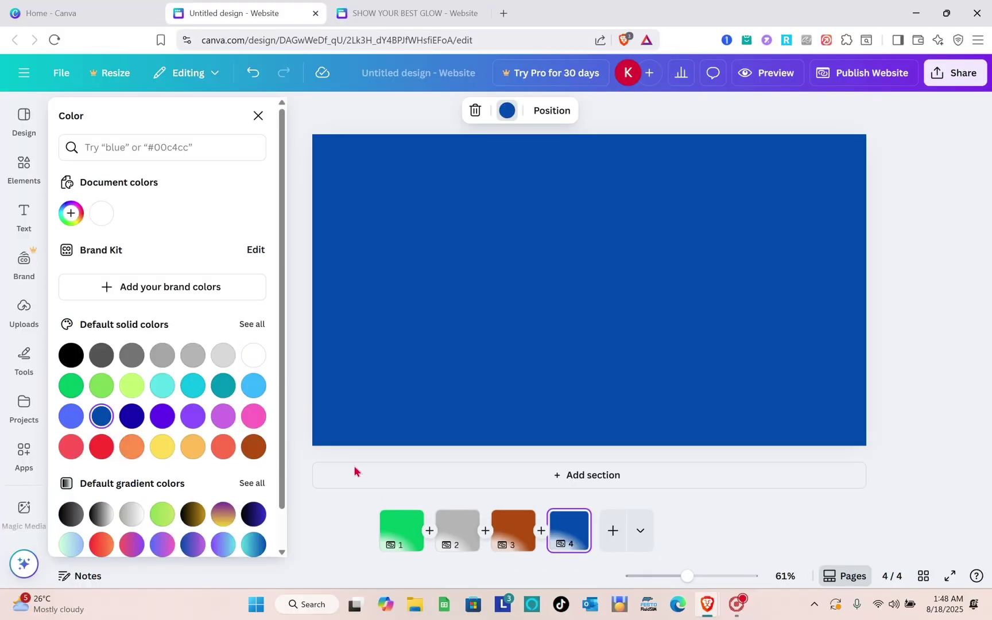
click(395, 547)
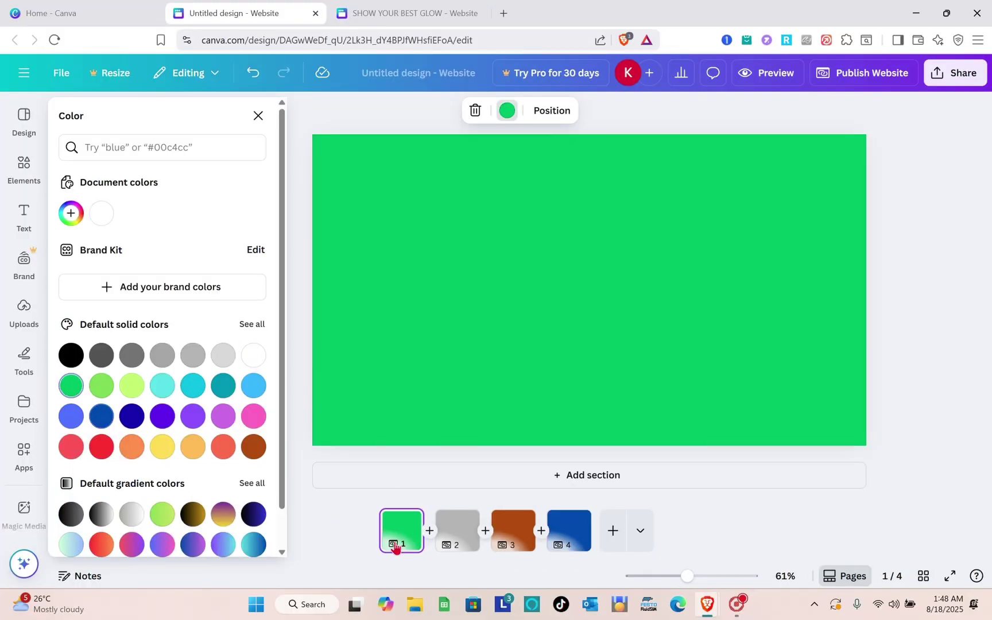
click(258, 116)
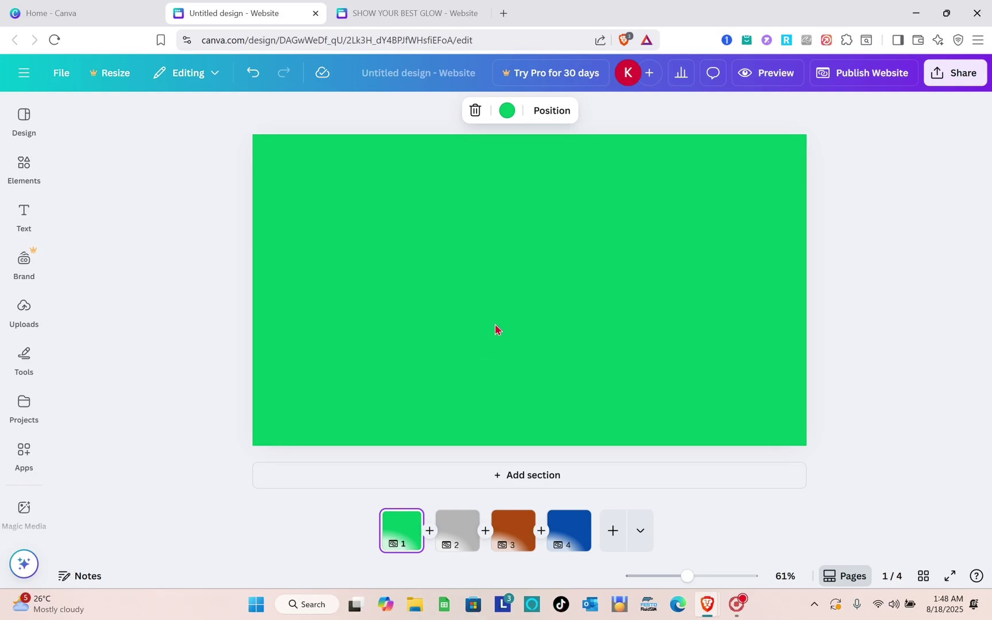
Add a page title beginning with "H" to the green first page in its notes
click(495, 324)
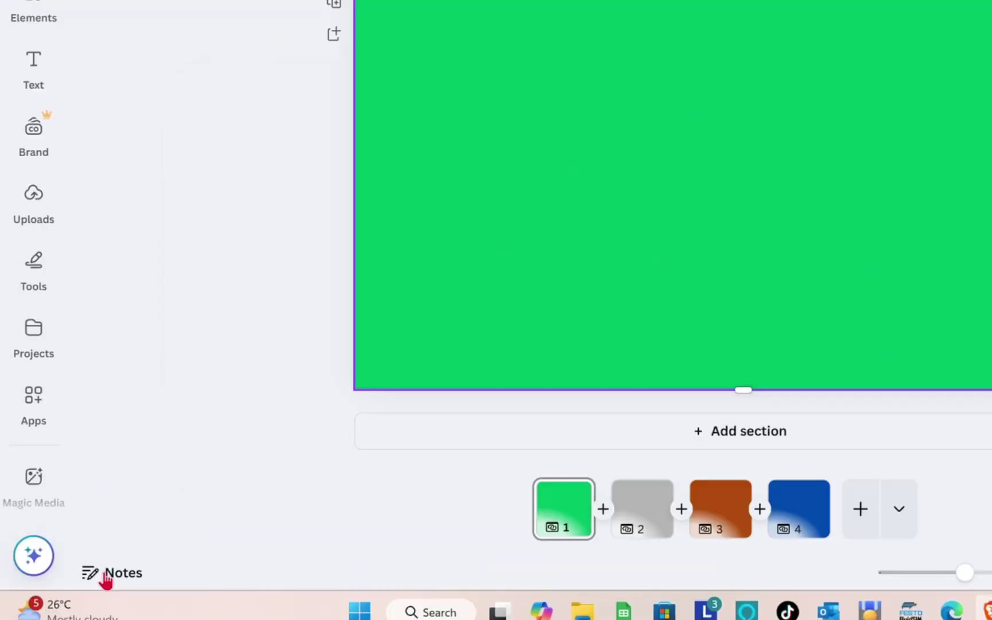
click(106, 576)
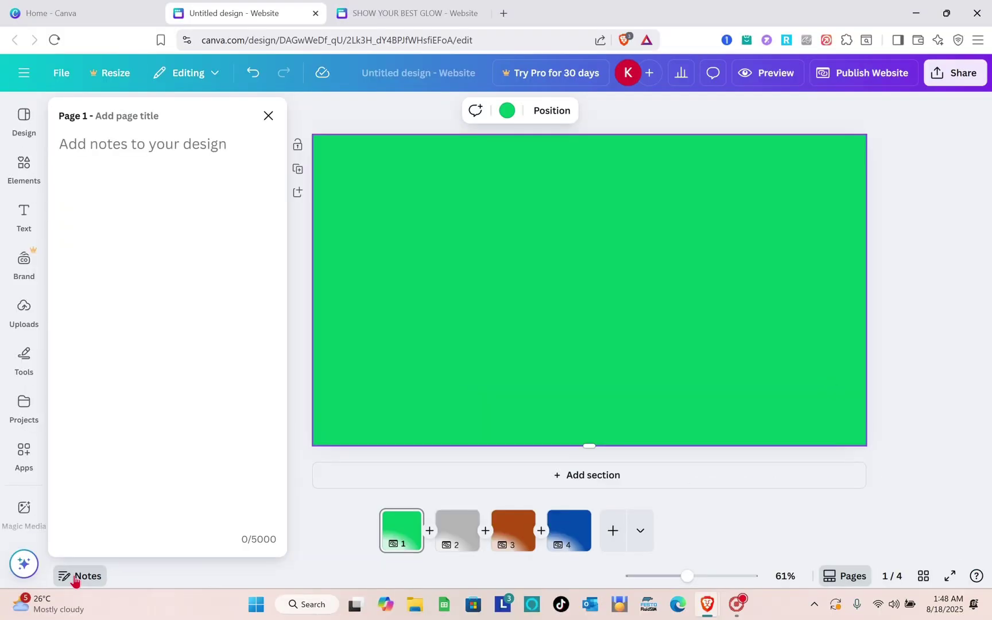
click(132, 118)
key(Caps_Lock)
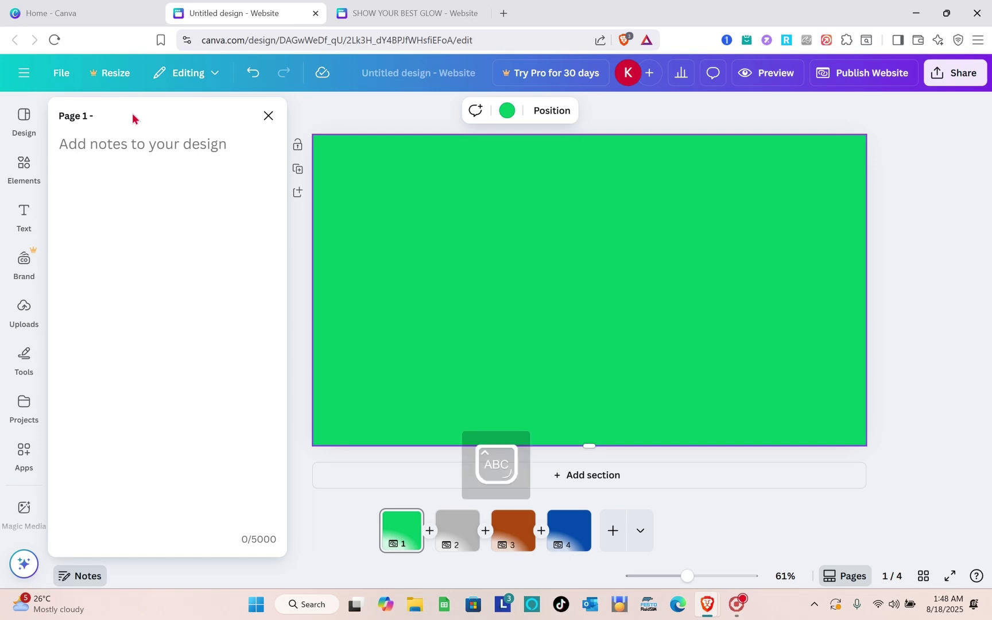
click(178, 119)
click(270, 116)
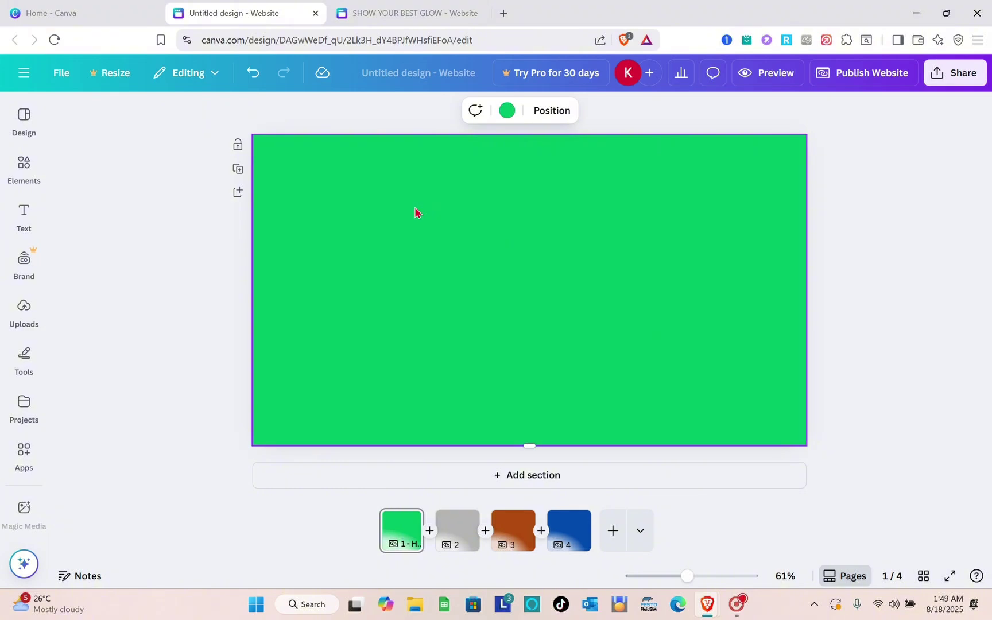
Add the "luxury ITEM" font combination to the green first page and move it toward the page's middle
click(23, 168)
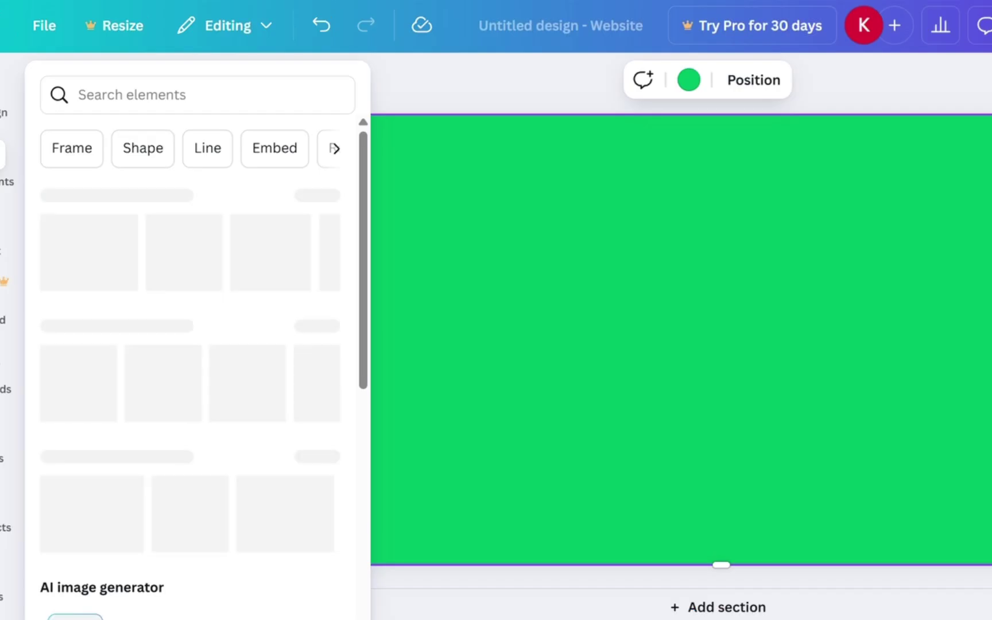
click(28, 246)
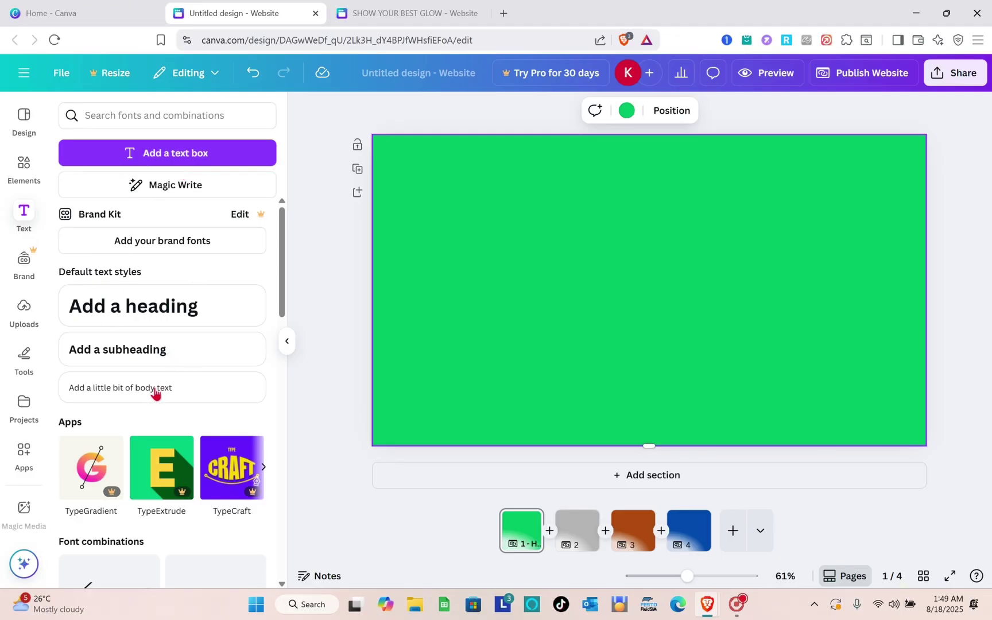
scroll(155, 392, down, 3)
scroll(131, 409, down, 2)
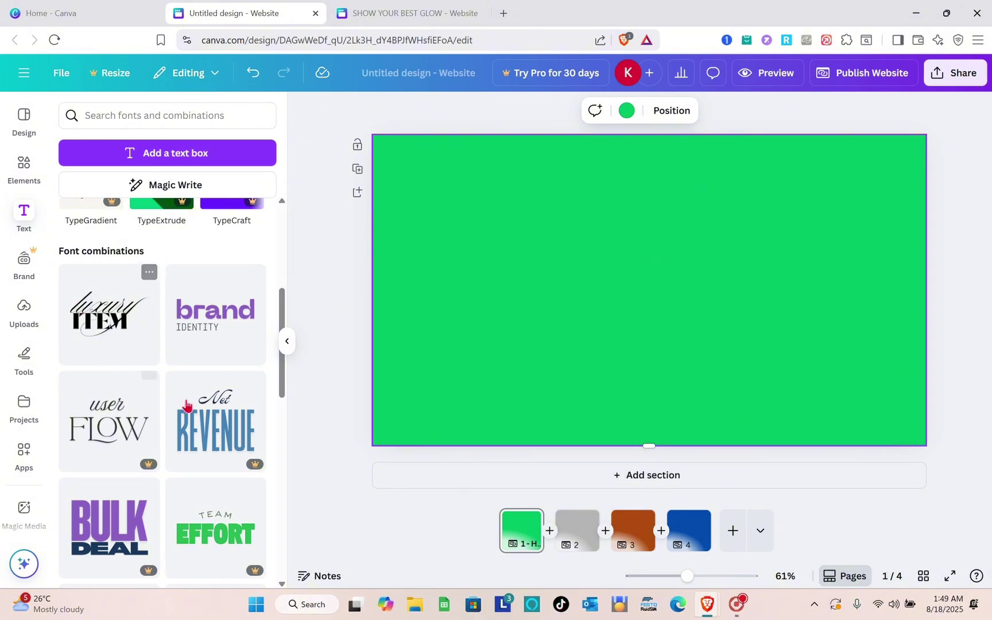
drag(99, 329, 513, 233)
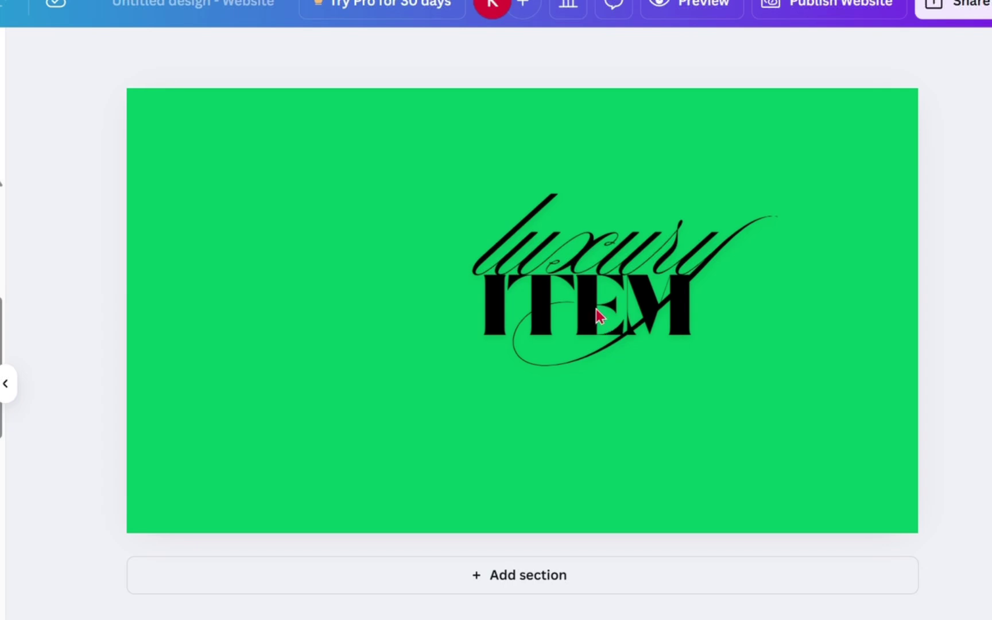
drag(596, 310, 514, 328)
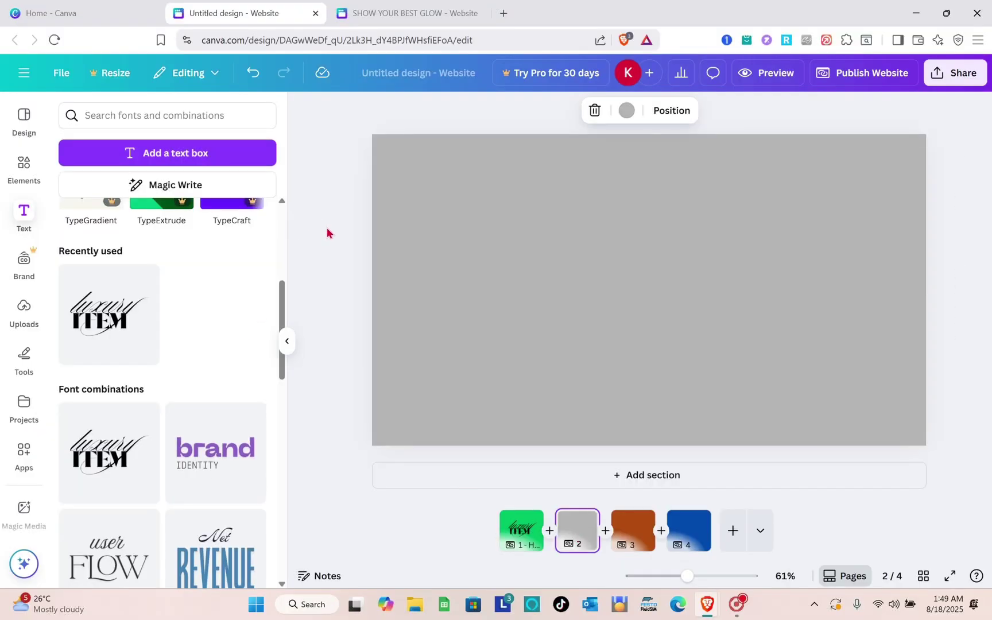
Title the gray second page "Product Page" and place the "Business Model" font combination in its upper middle
click(329, 231)
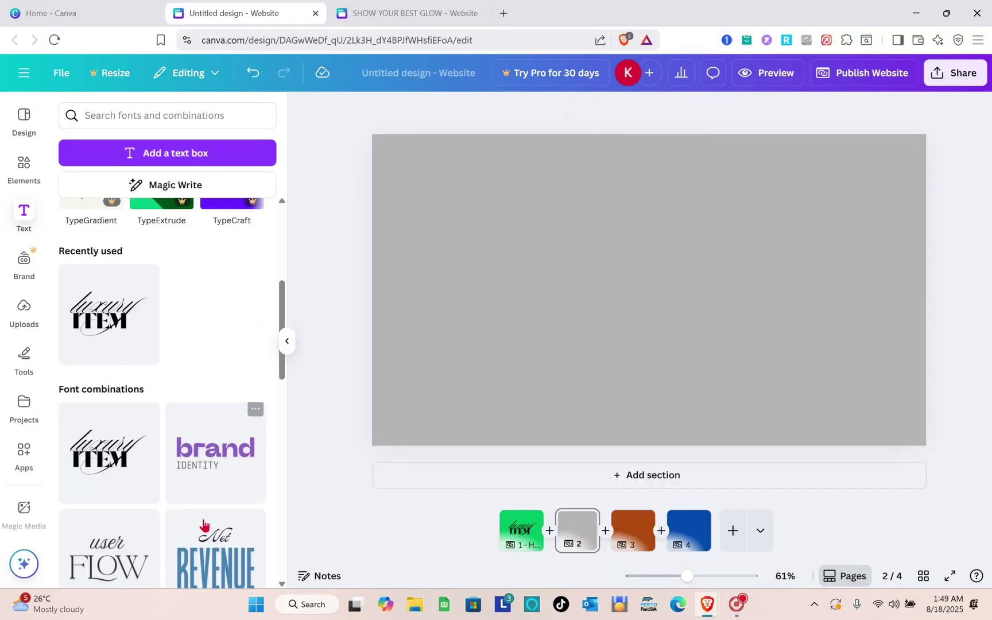
click(318, 575)
click(138, 110)
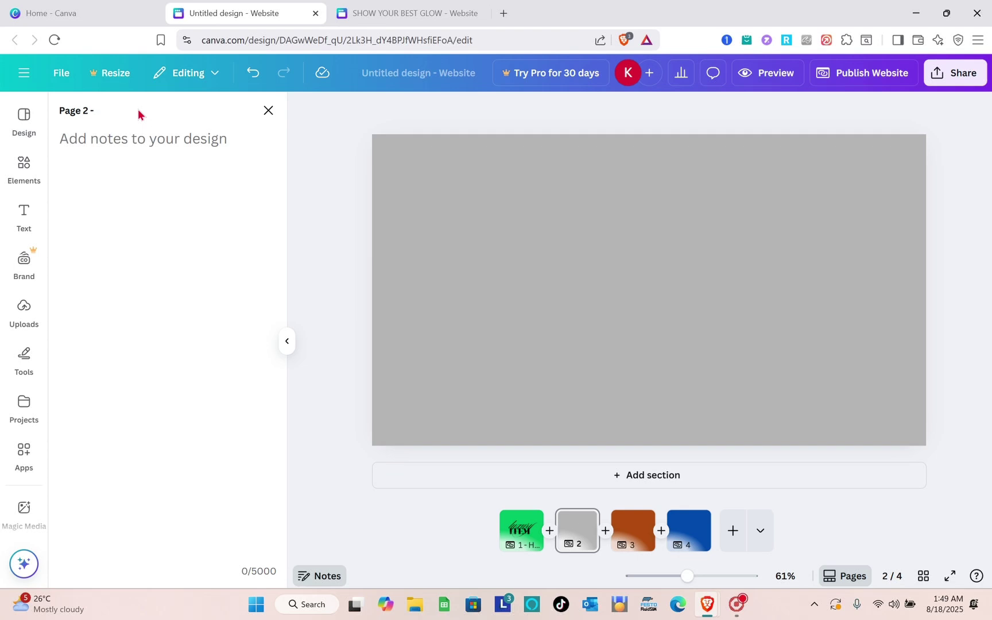
text(Prod)
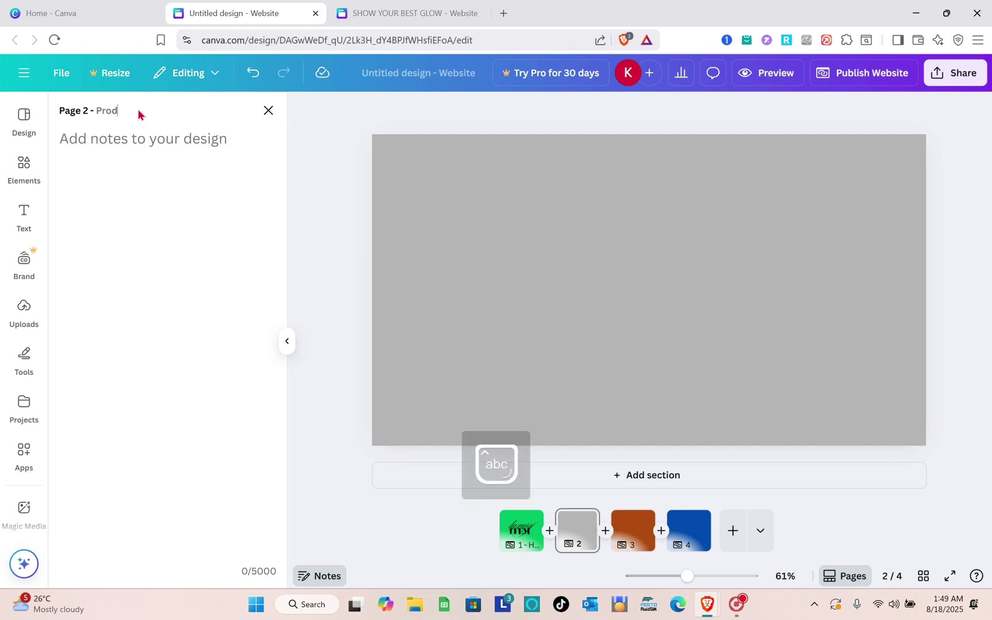
text(uct )
text(Pa)
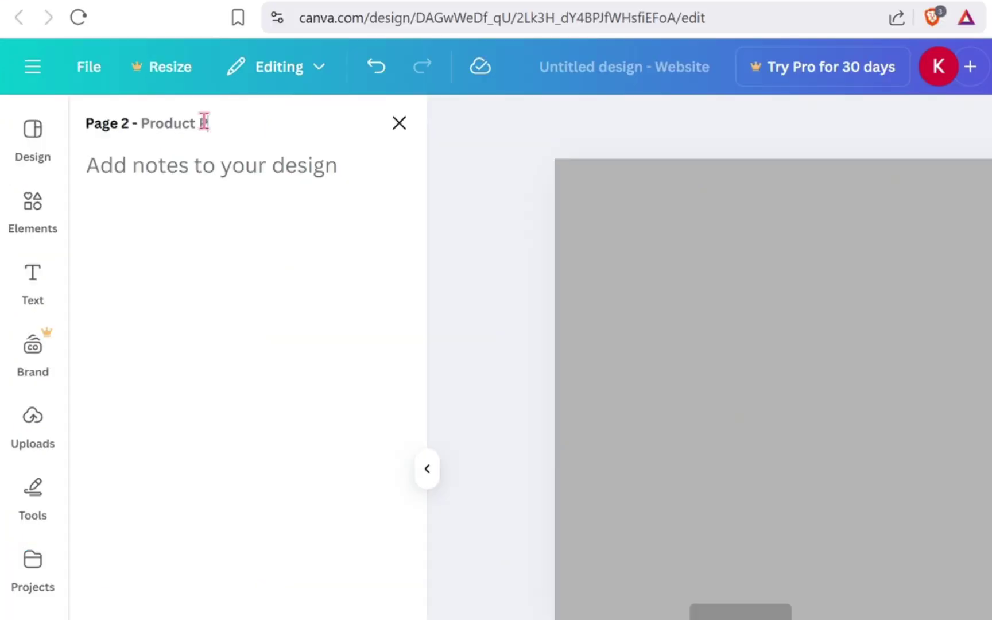
text(ge)
click(399, 123)
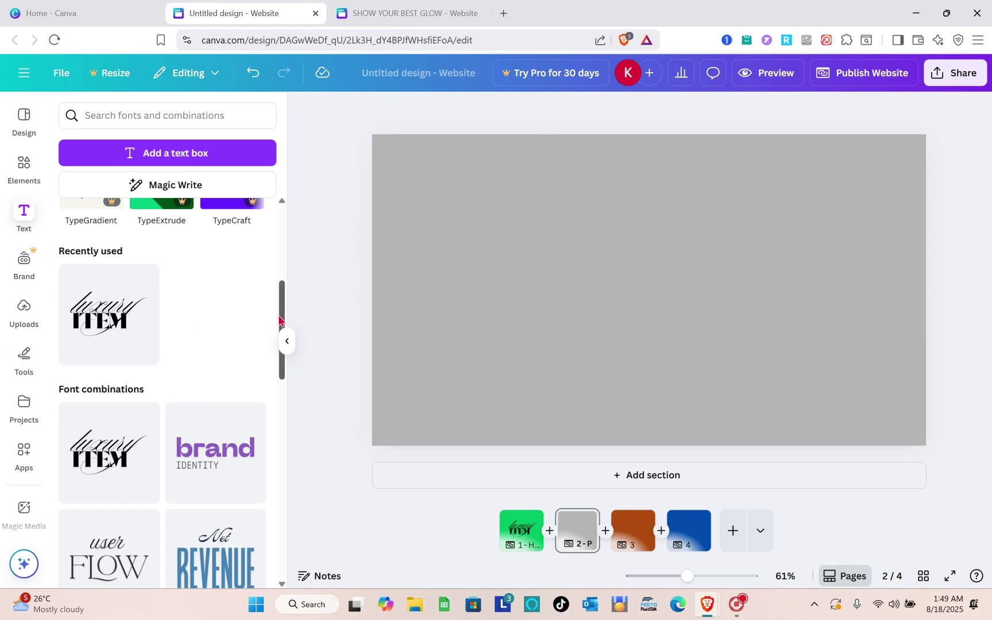
scroll(101, 485, down, 8)
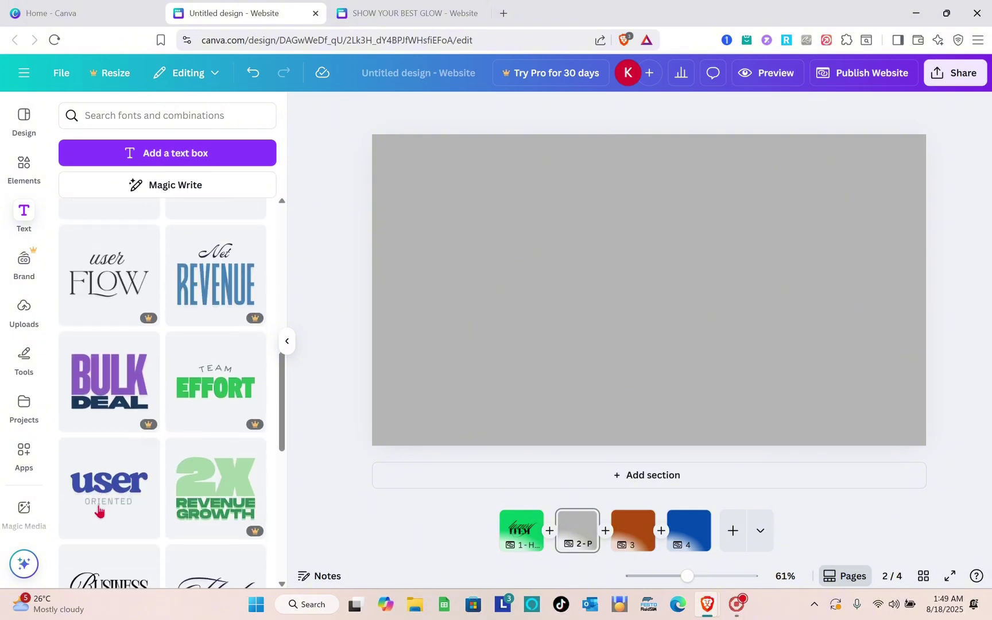
drag(116, 417, 499, 223)
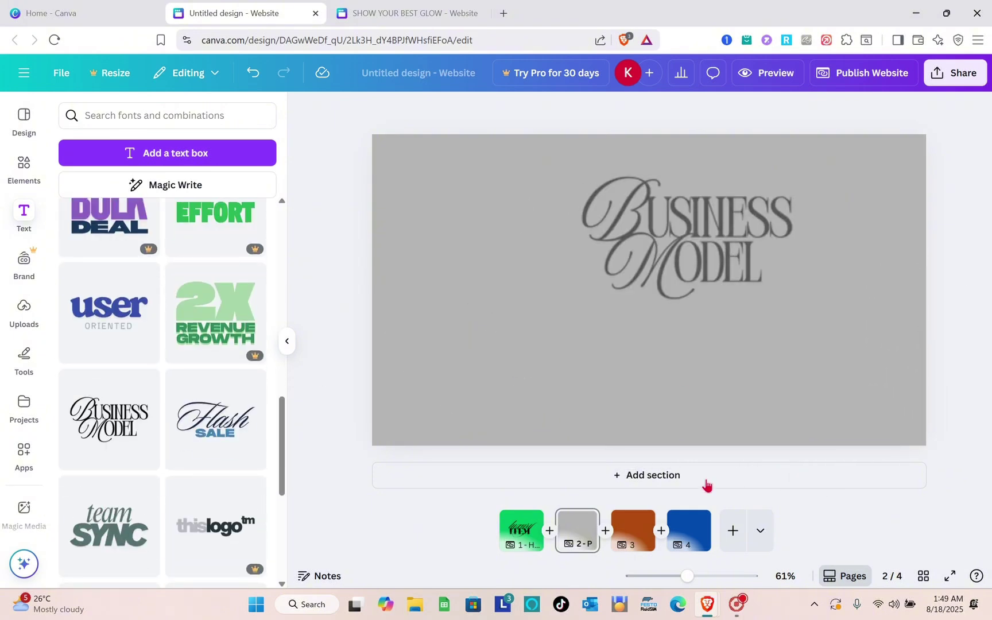
Title the brown third page "Check Out Page" in its notes
click(630, 536)
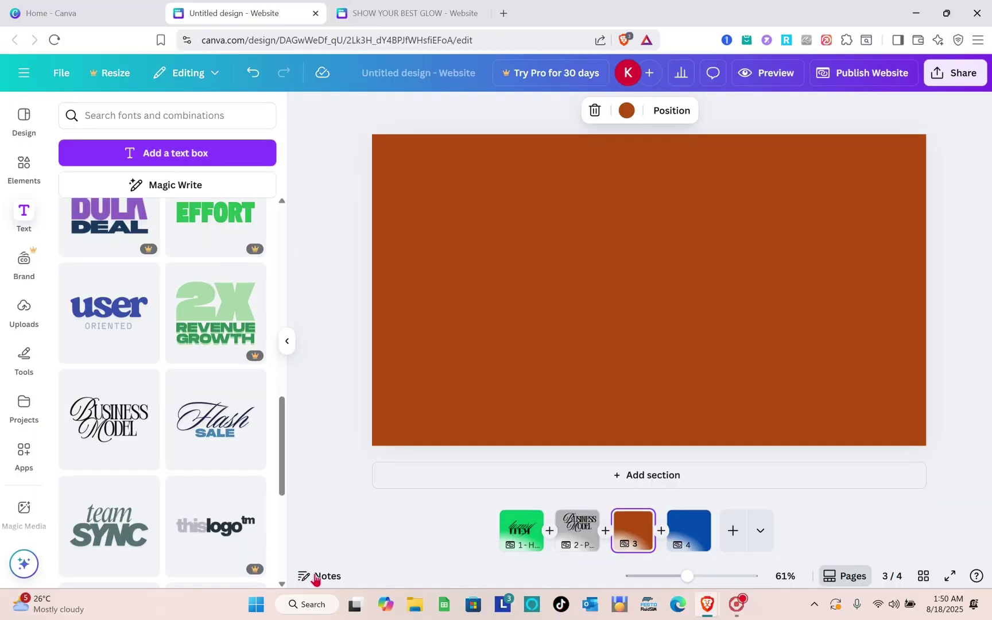
click(319, 576)
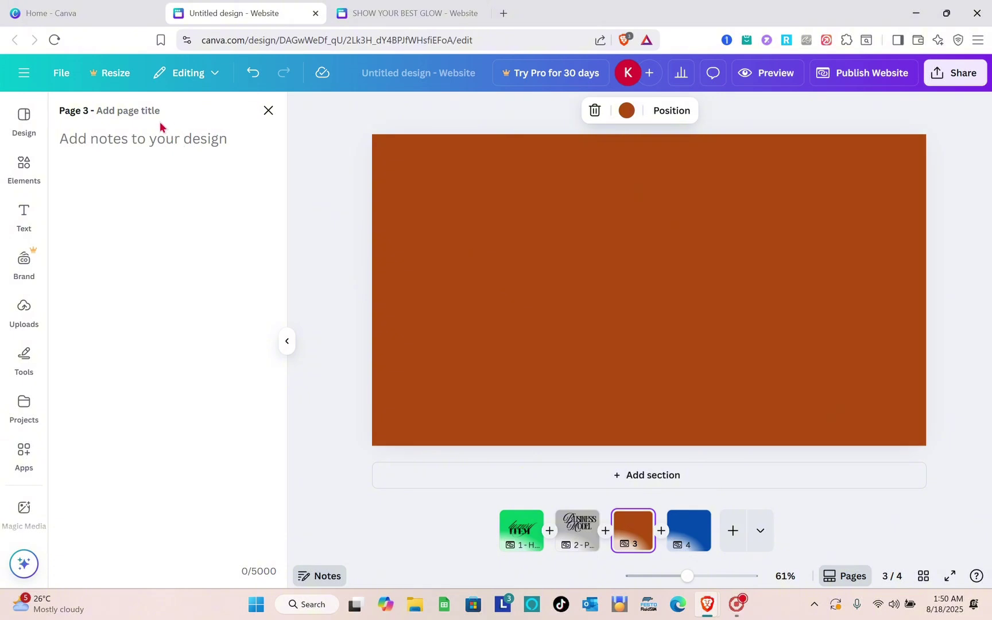
click(138, 111)
key(Caps_Lock)
text(C)
key(Caps_Lock)
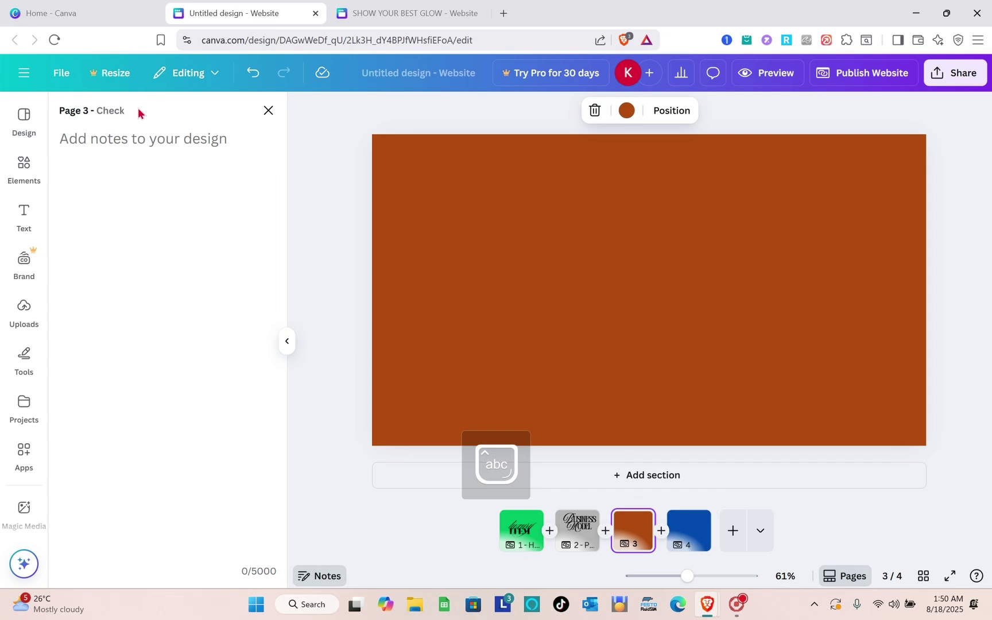
text(heck Out Psge)
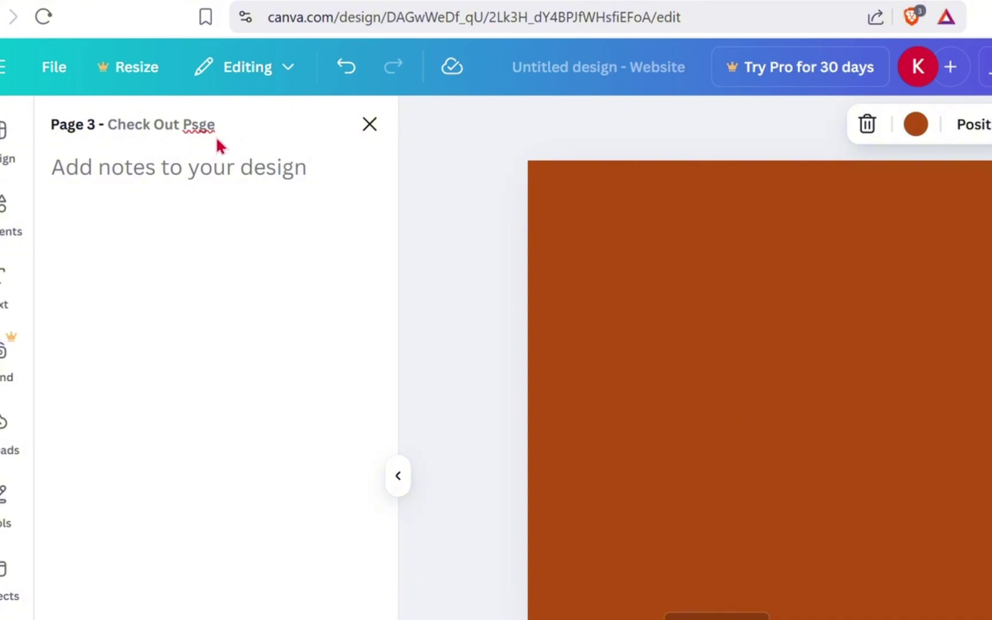
key(BackSpace)
key(BackSpace)
key(BackSpace)
text(age)
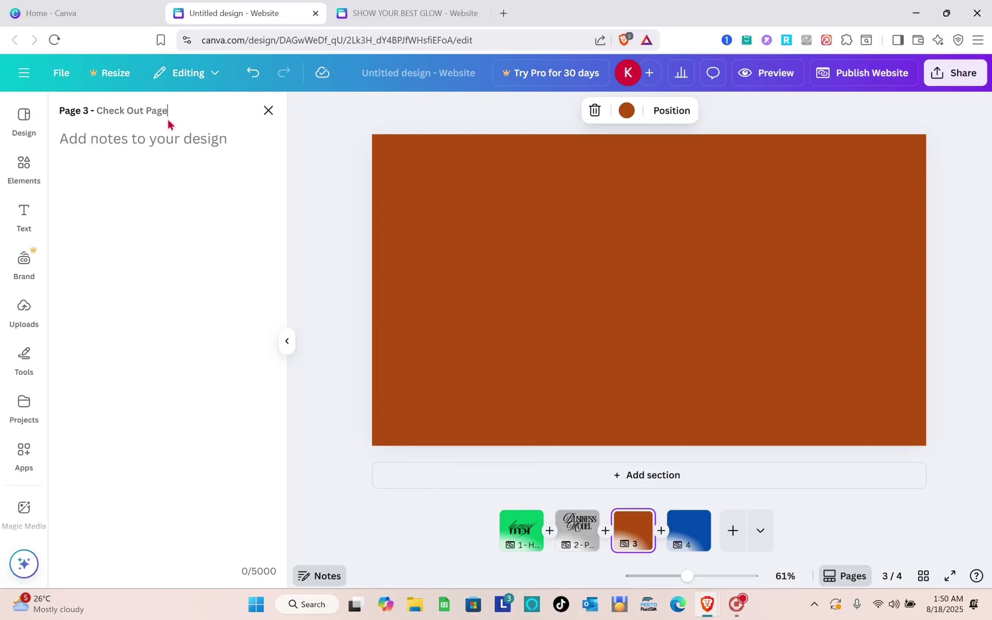
click(269, 112)
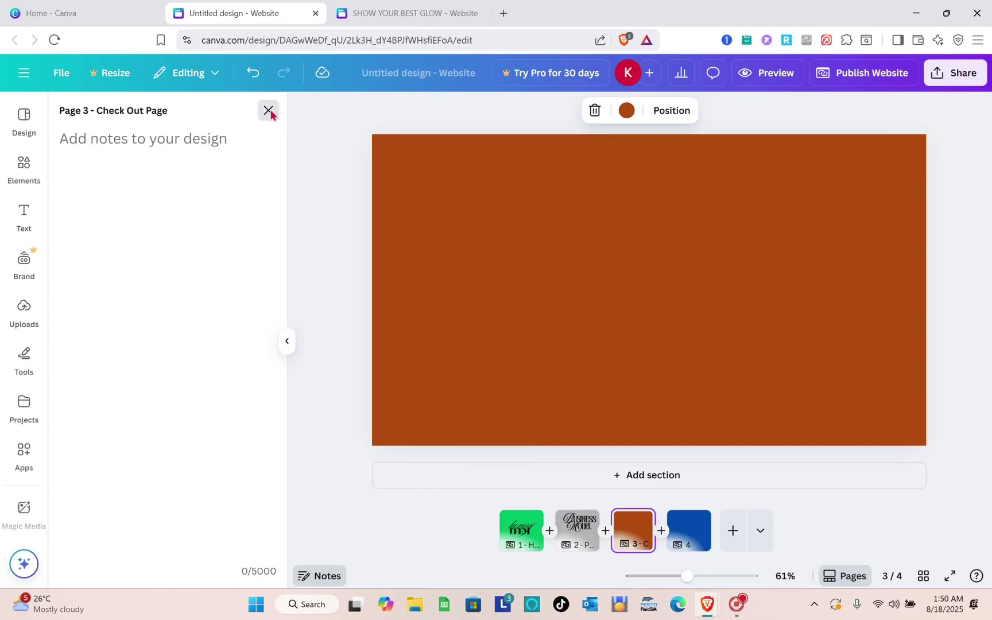
click(269, 111)
Title the blue fourth page "Contact Us" in its notes
click(690, 534)
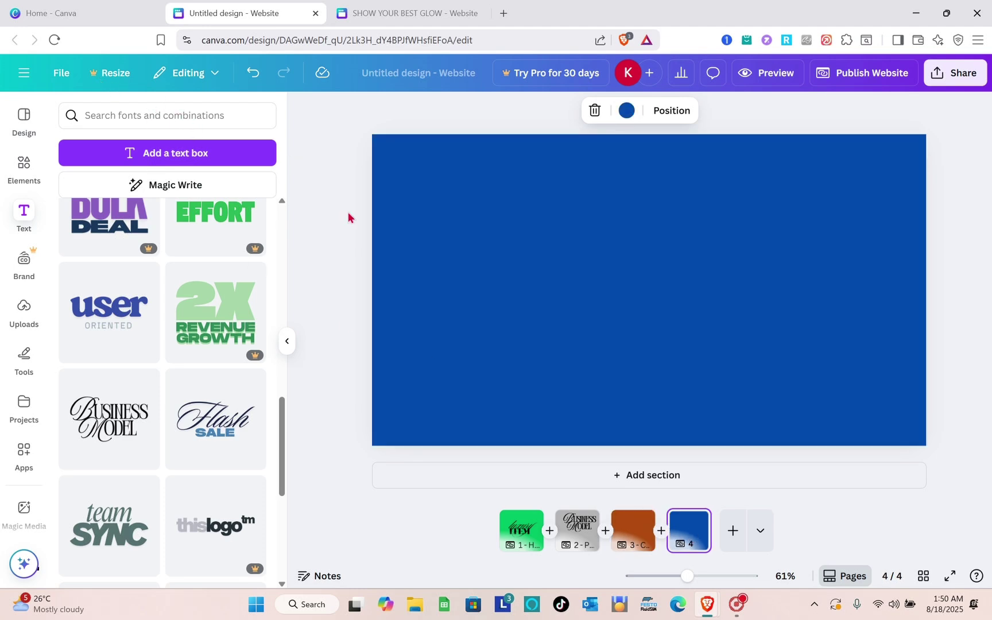
click(330, 577)
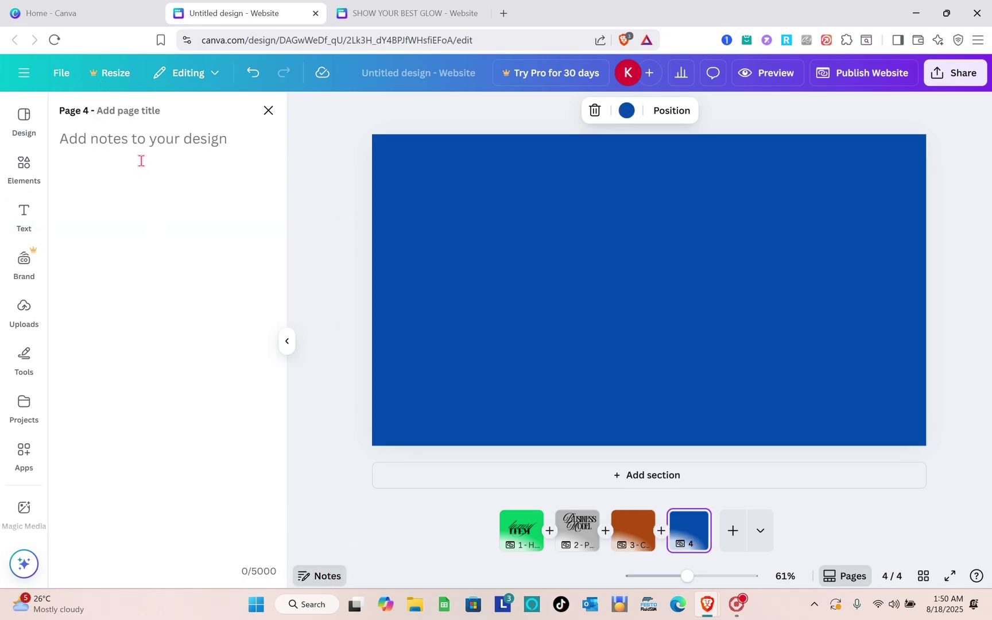
click(143, 113)
text(Contact U)
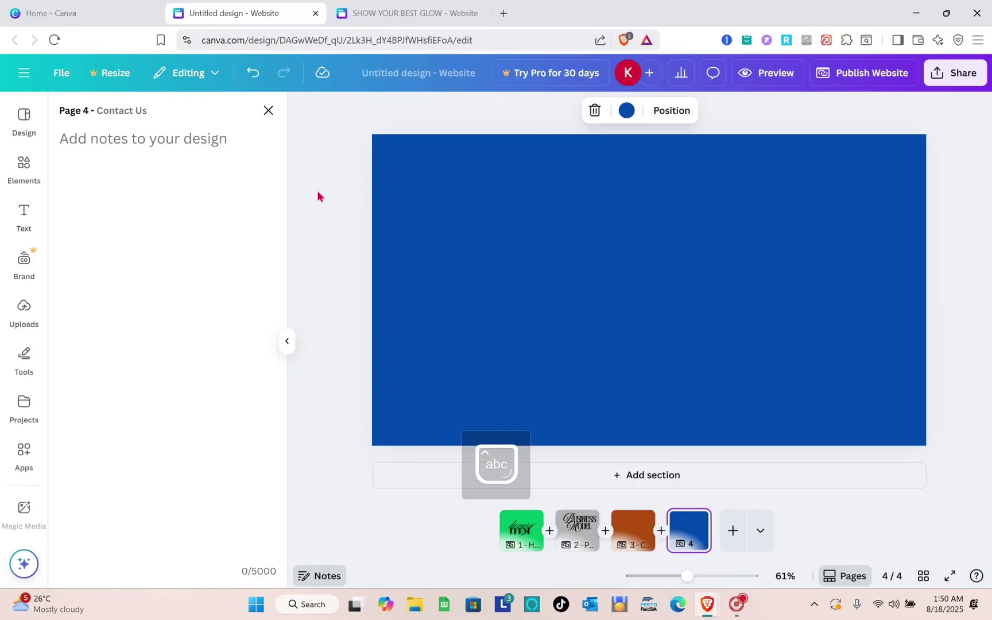
click(404, 217)
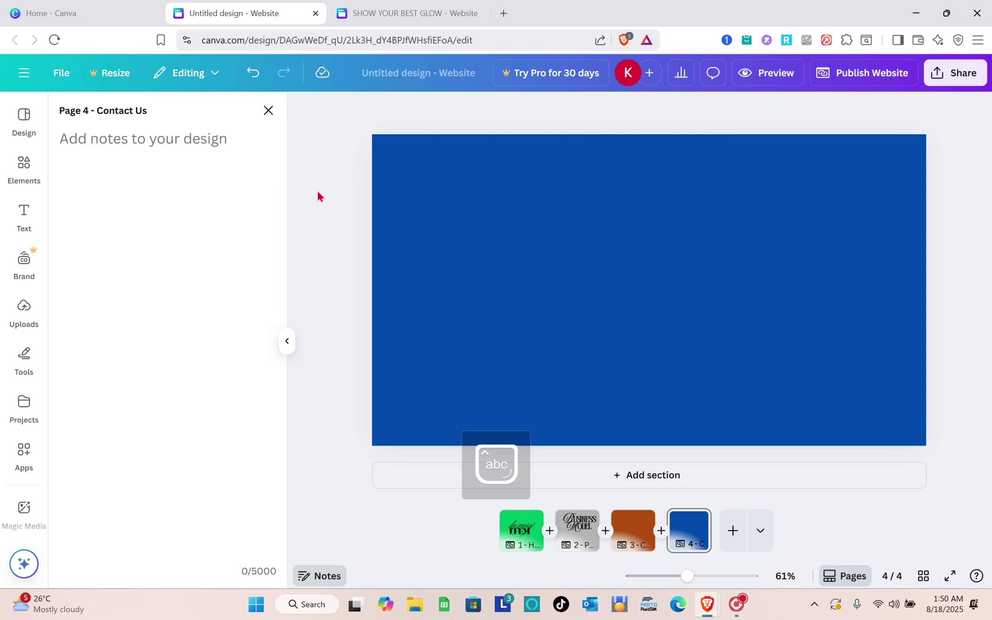
click(517, 307)
click(268, 111)
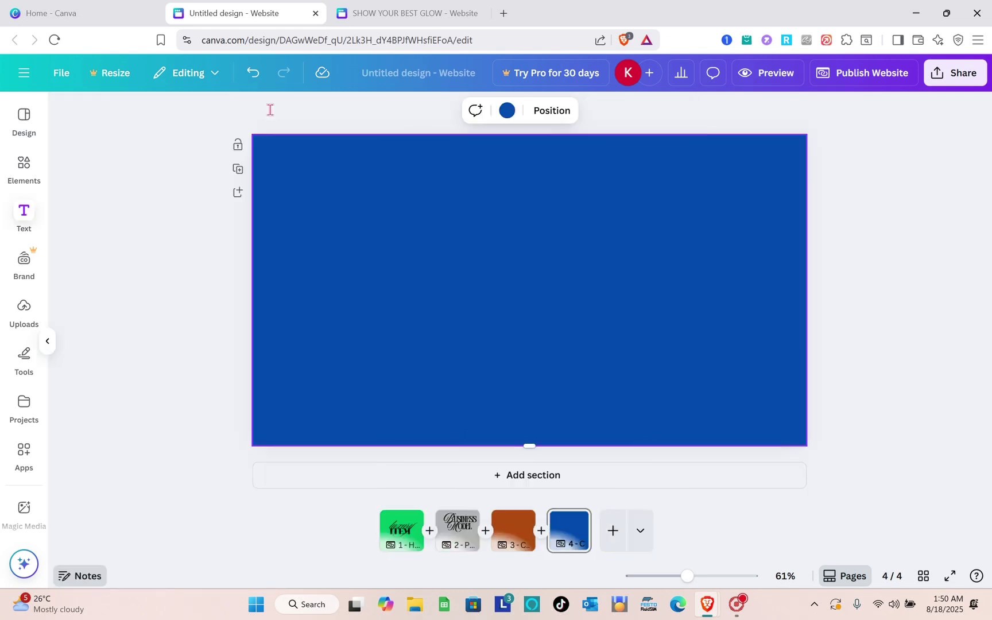
click(312, 132)
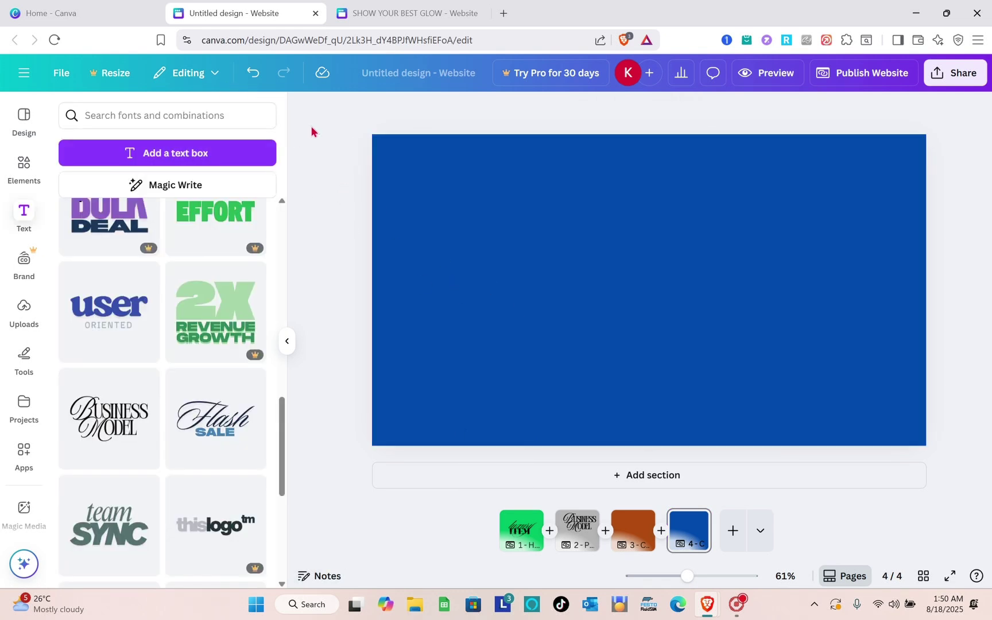
click(29, 224)
scroll(163, 356, up, 10)
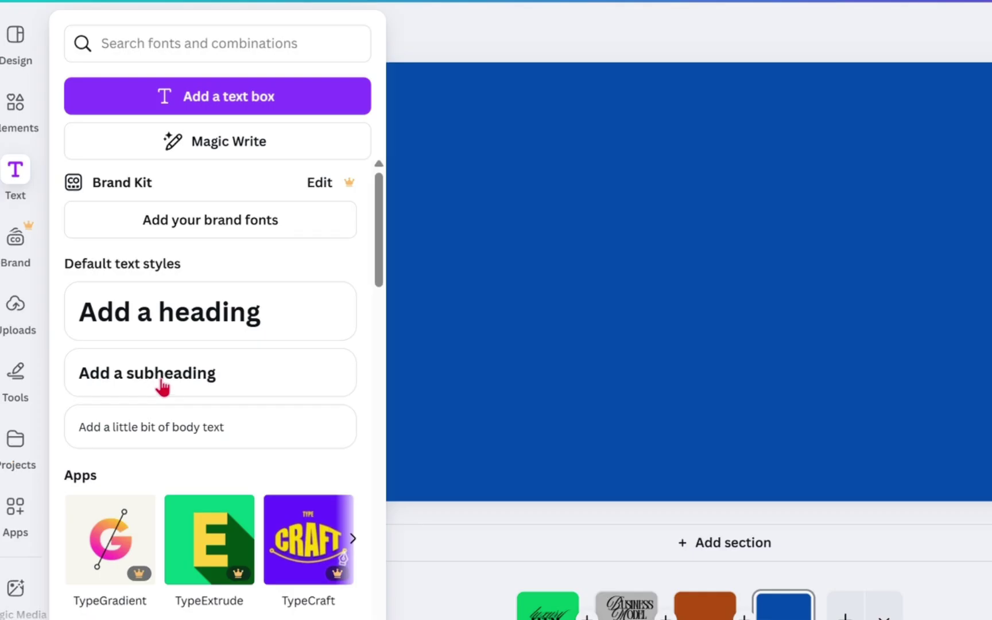
click(549, 235)
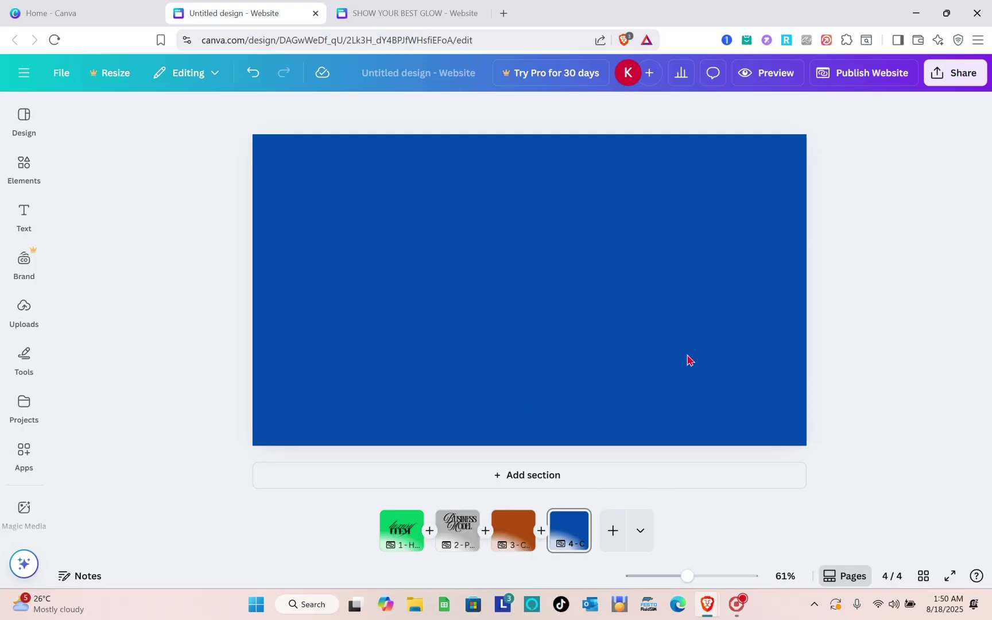
Preview the website from its first page and test the Product Page, Check Out Page and Contact Us navigation links
click(404, 537)
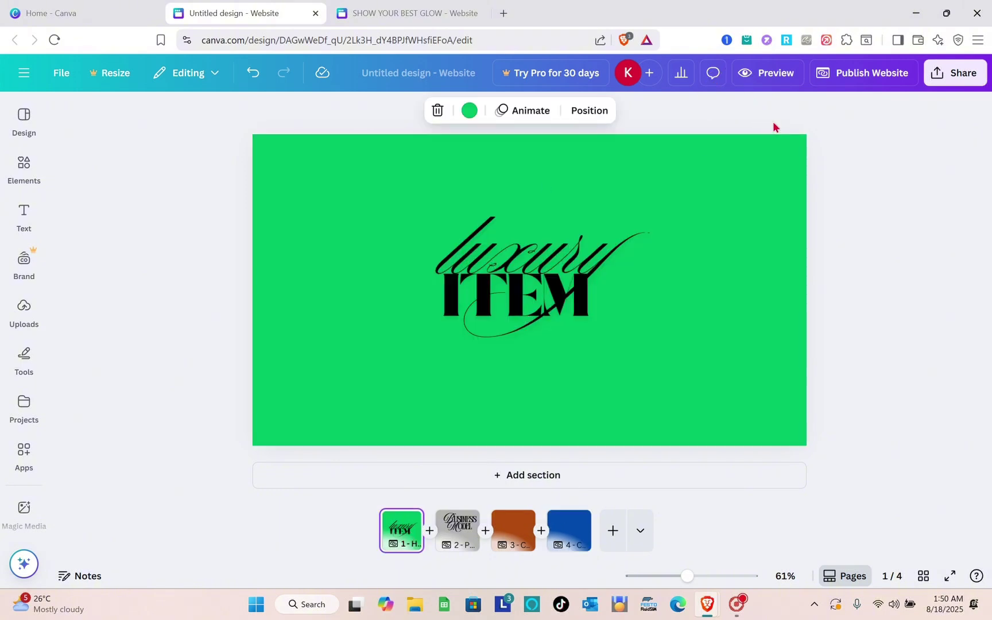
click(762, 82)
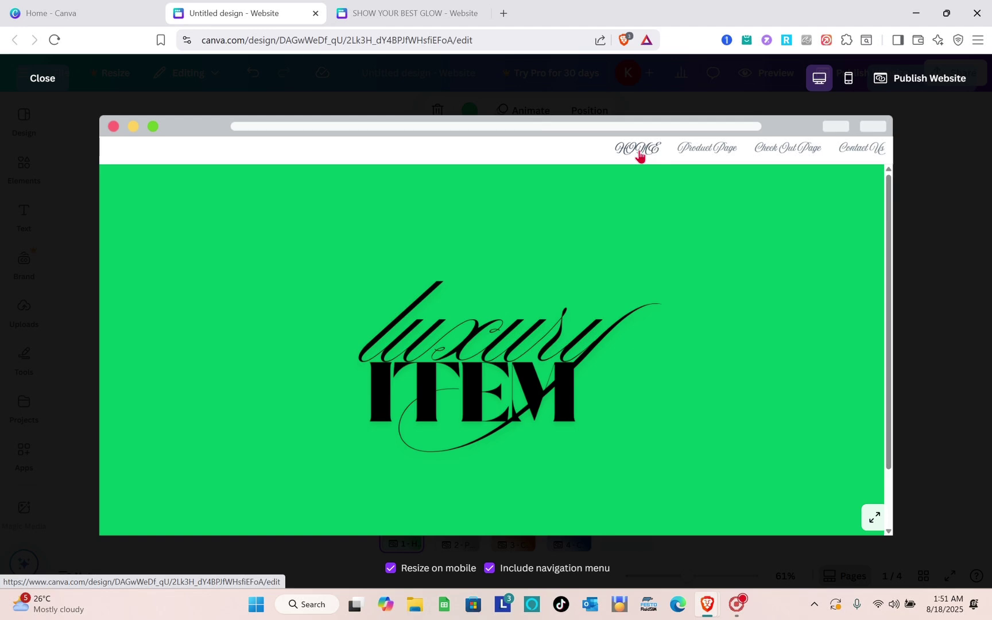
click(693, 154)
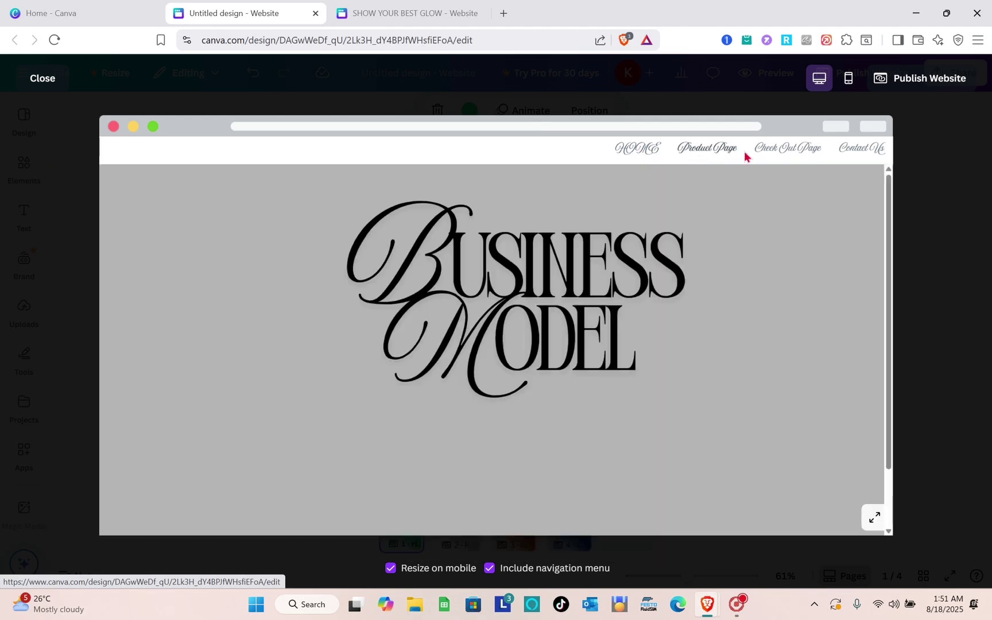
click(777, 156)
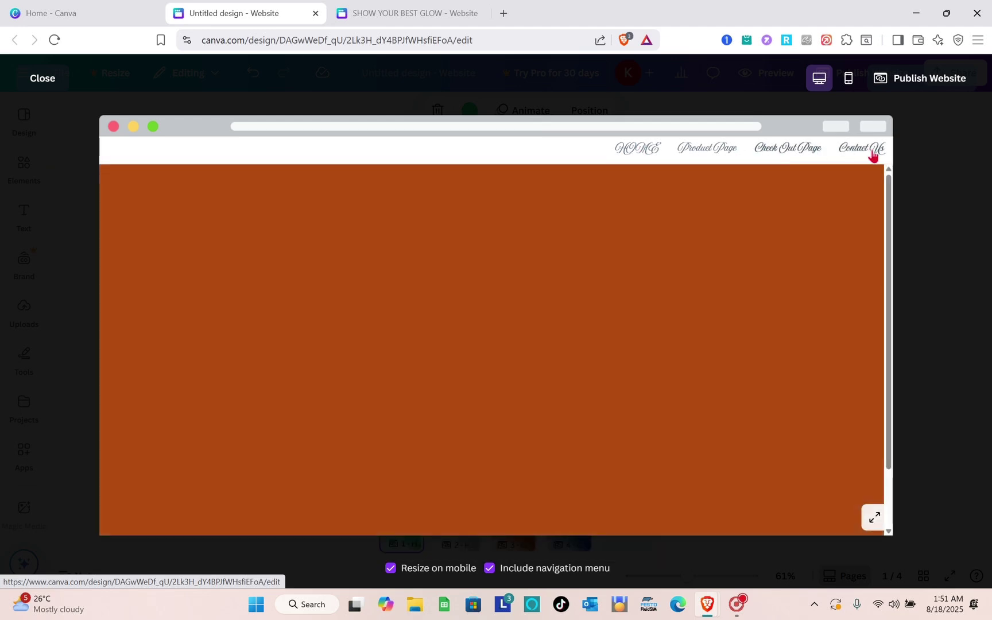
click(872, 152)
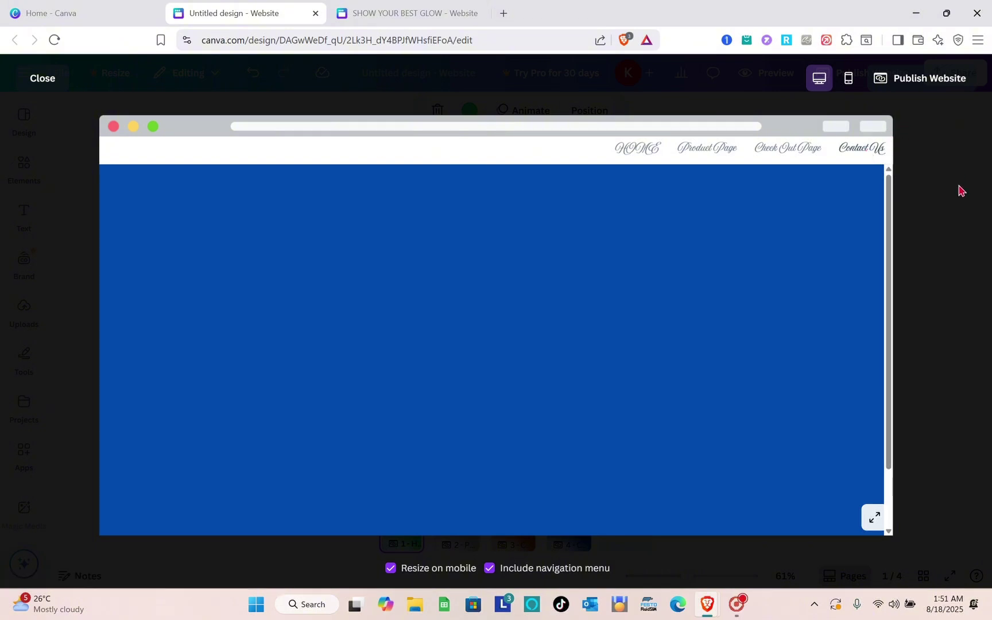
key(Escape)
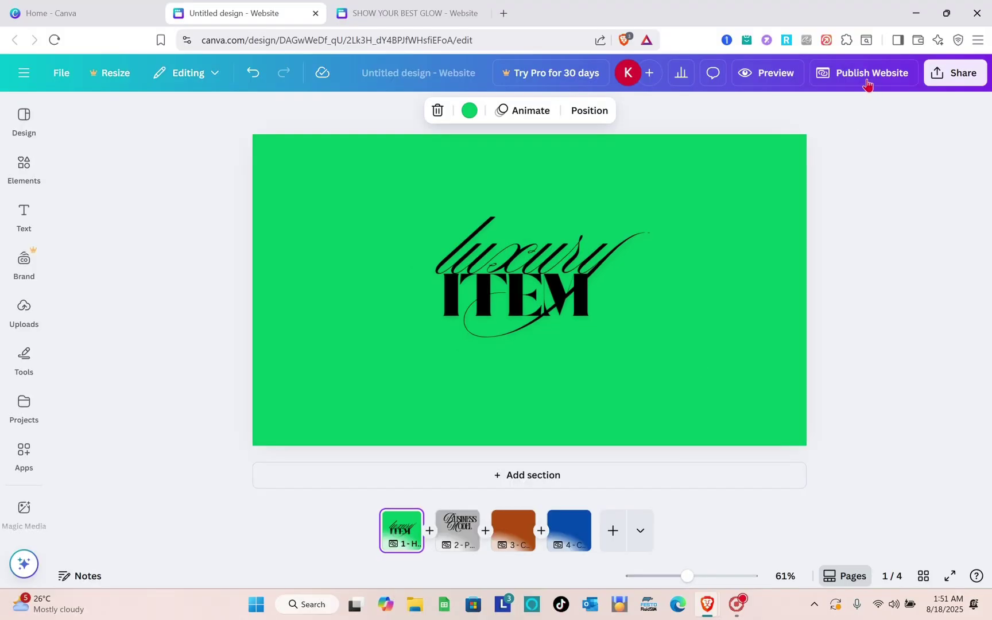
Publish the website at its suggested address and open the live site
click(867, 73)
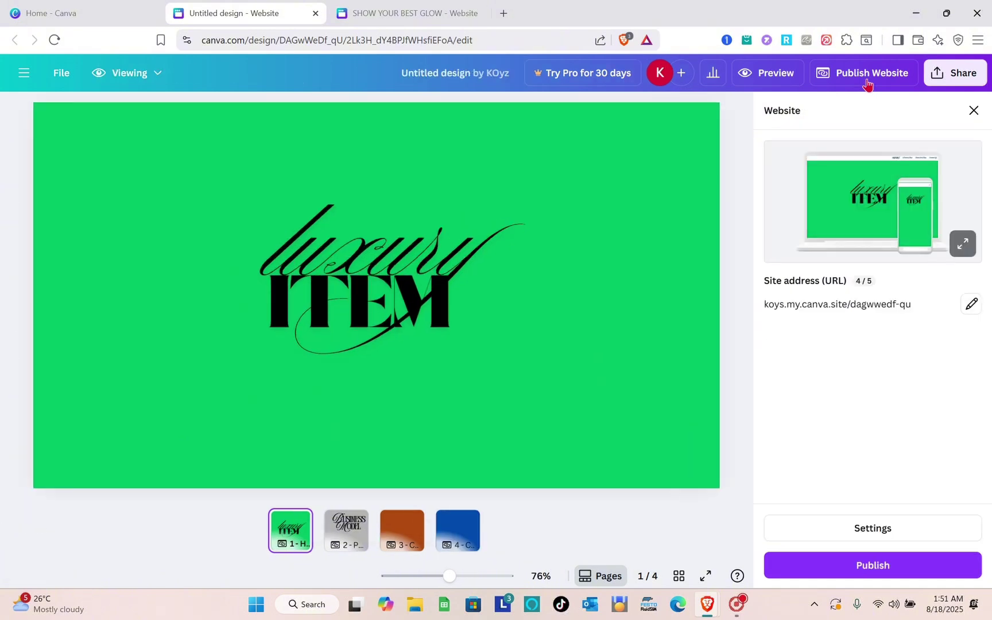
click(867, 574)
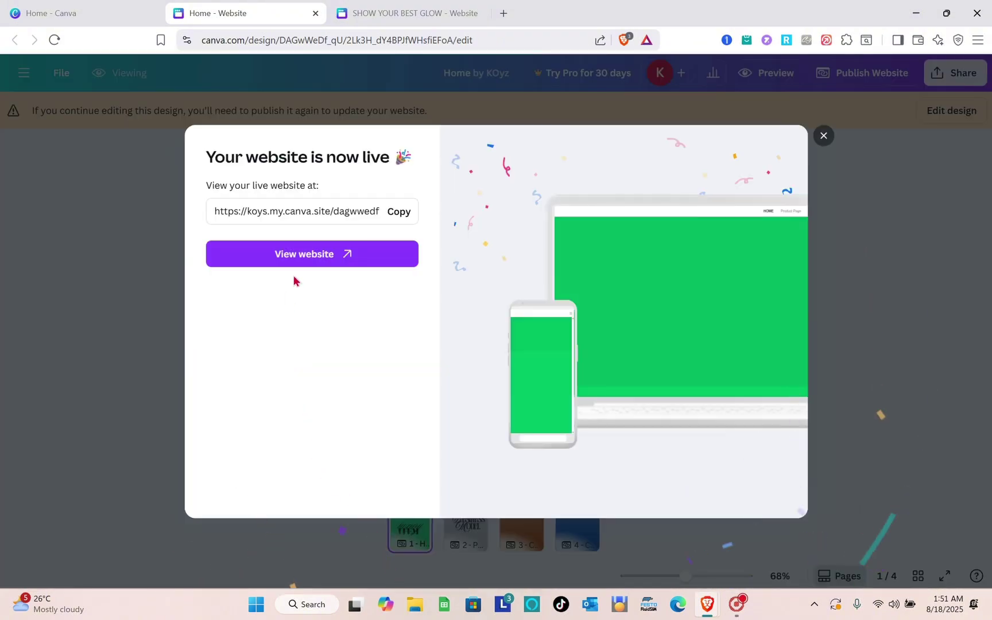
click(318, 253)
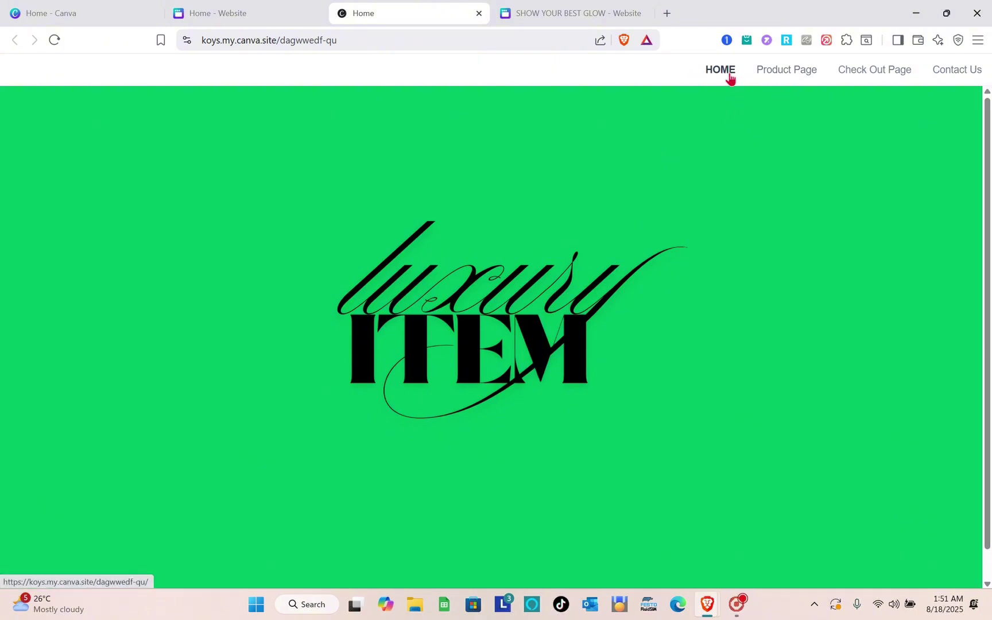
Test the live site's Product Page, Check Out Page and Contact Us menu links, and return to the design
click(779, 78)
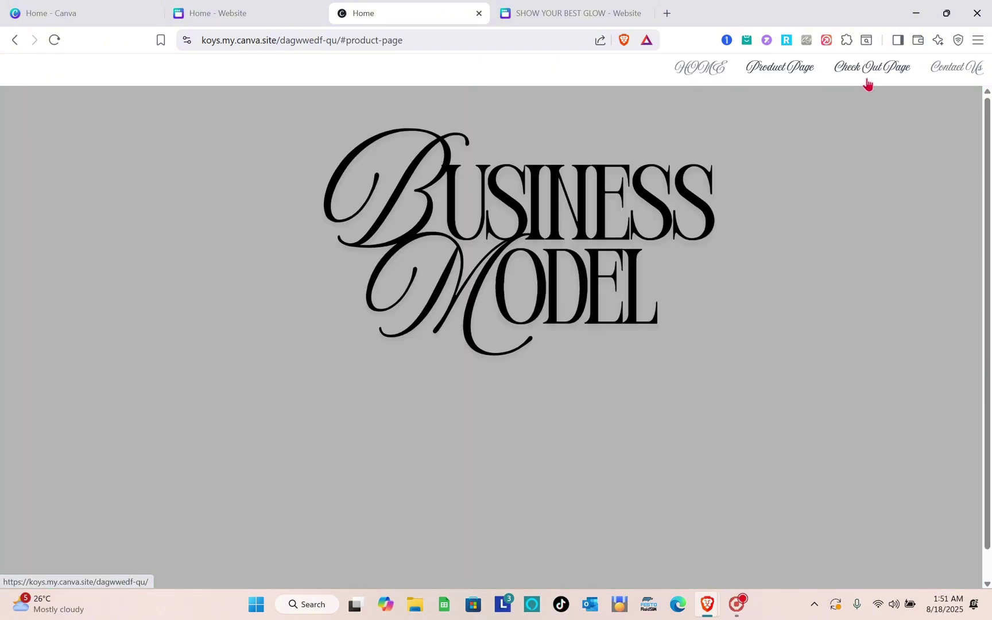
click(855, 81)
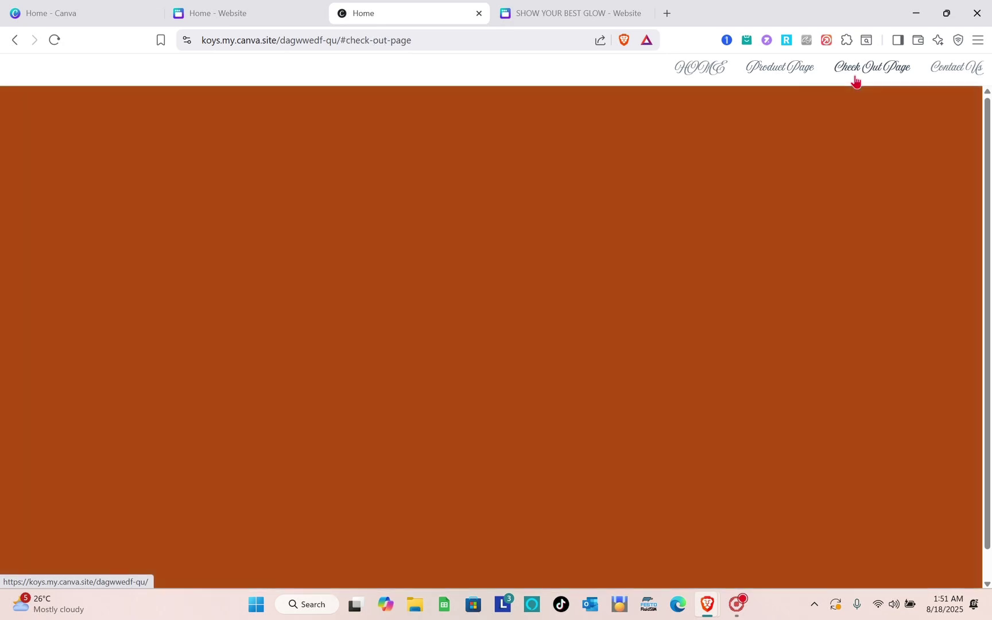
click(957, 70)
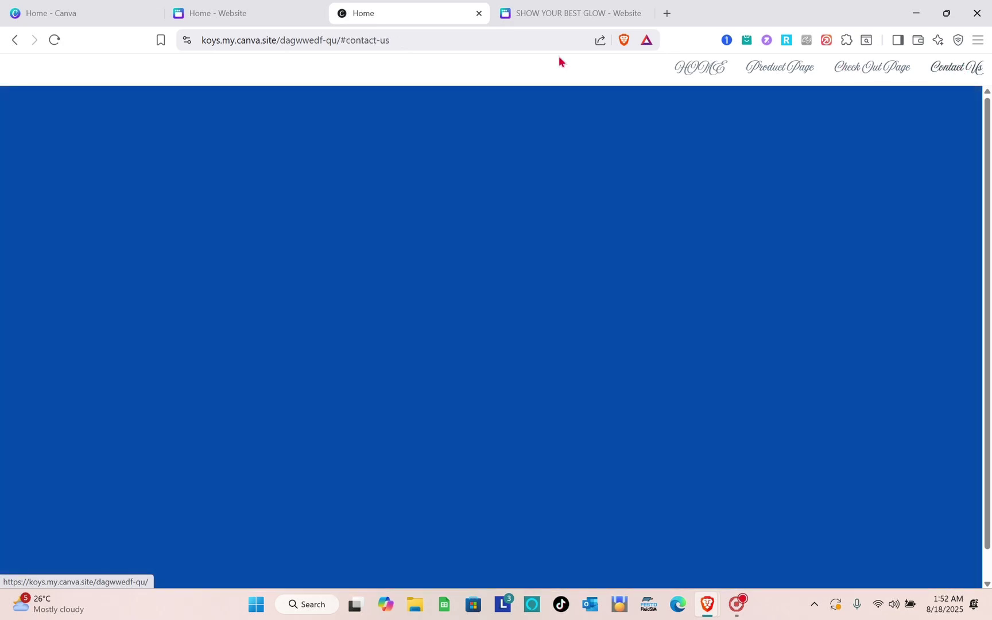
click(479, 13)
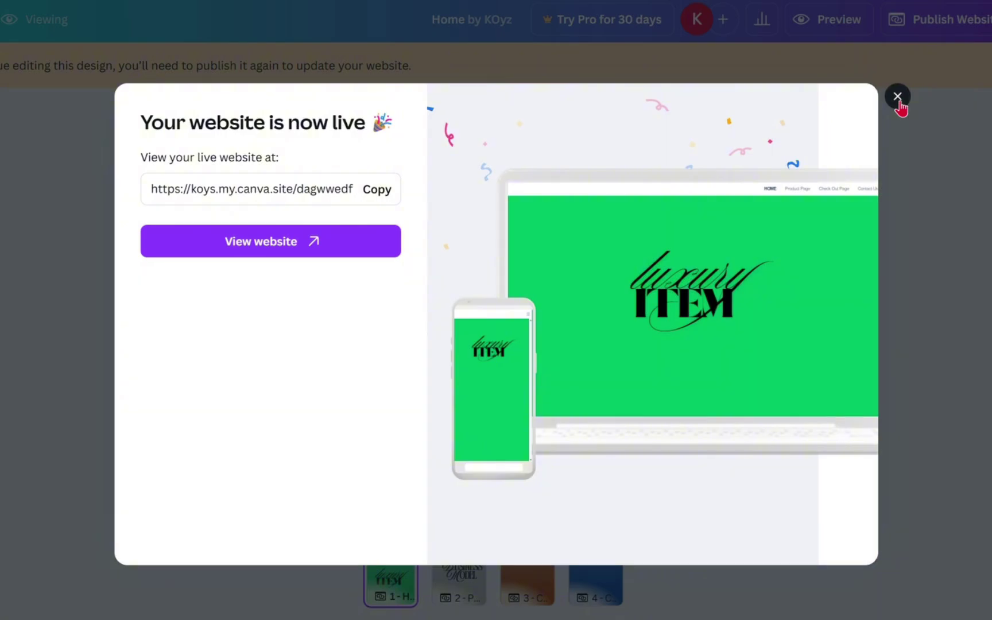
click(898, 99)
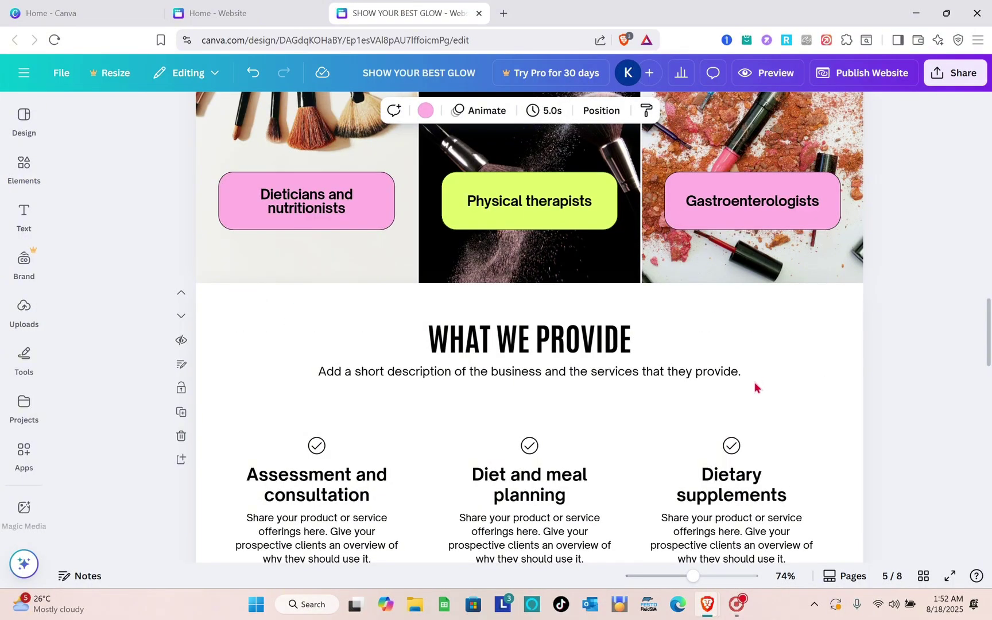
Look through the "SHOW YOUR BEST GLOW" website design from its first section down to "Get in Touch"
scroll(755, 386, up, 5)
scroll(755, 385, up, 10)
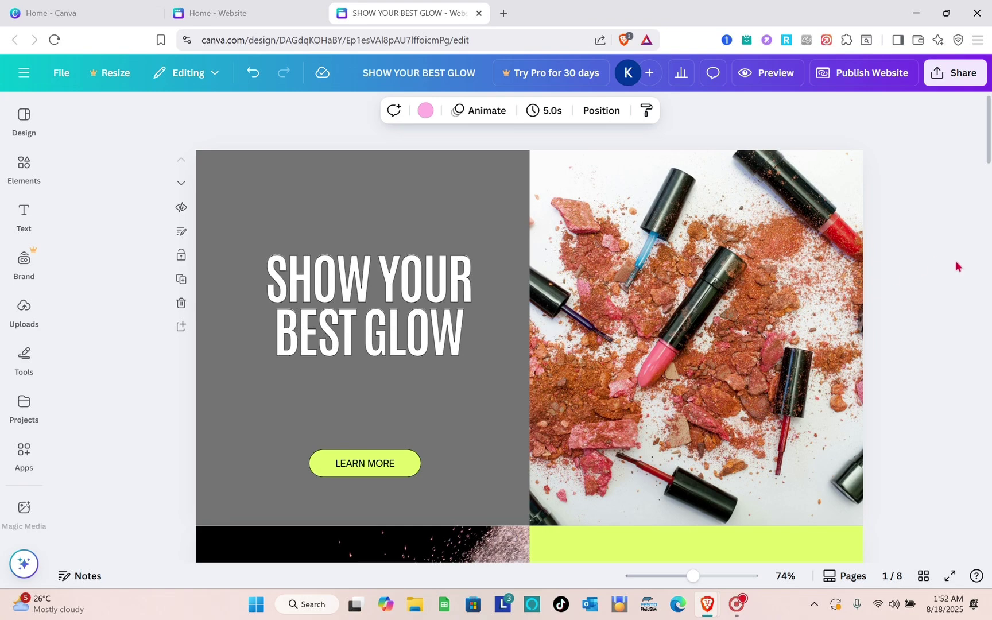
drag(967, 269, 237, 353)
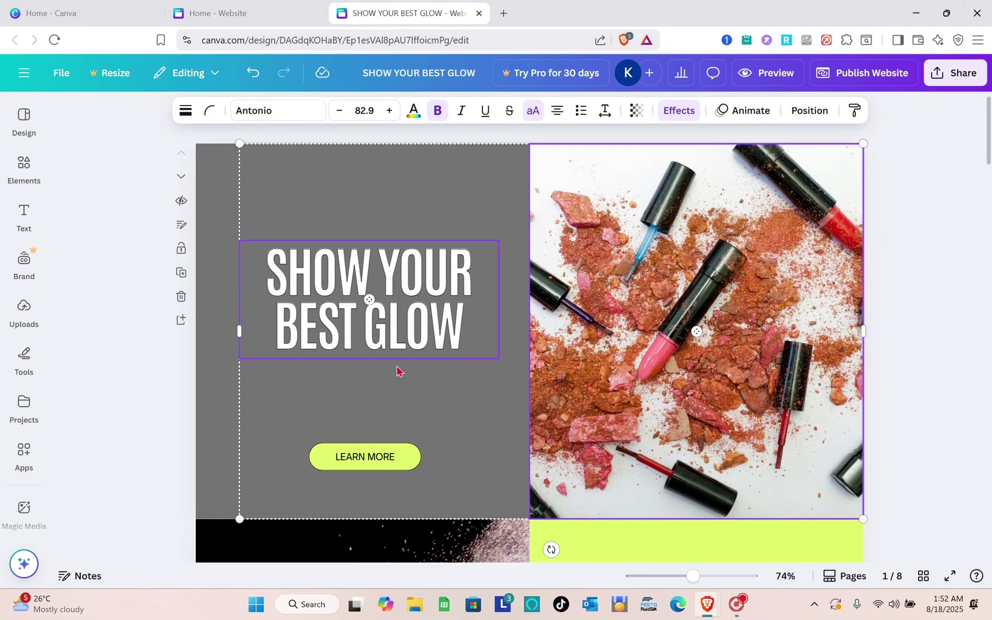
click(118, 357)
scroll(492, 427, down, 10)
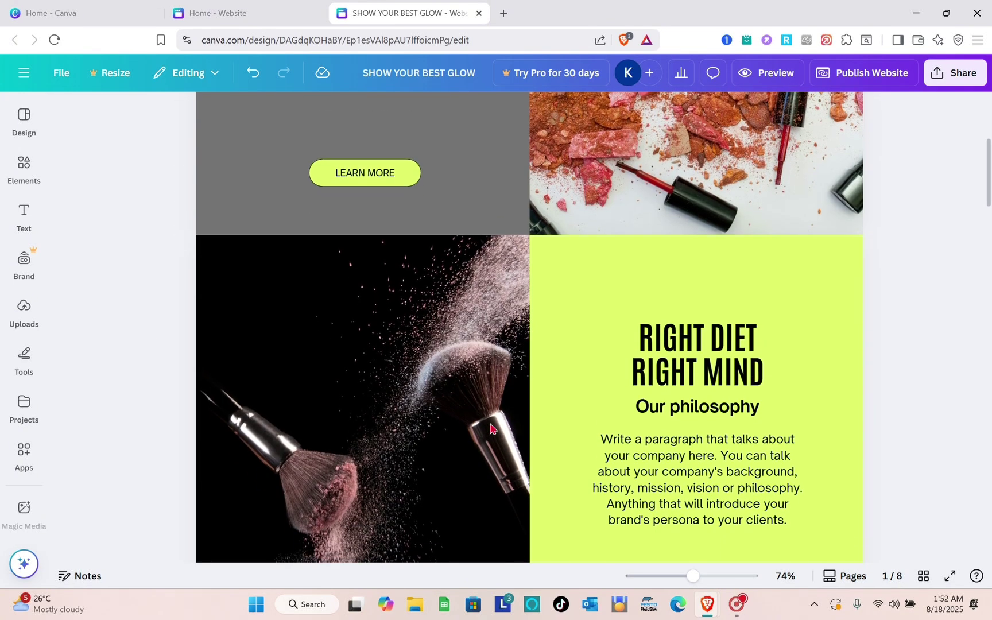
scroll(490, 428, down, 15)
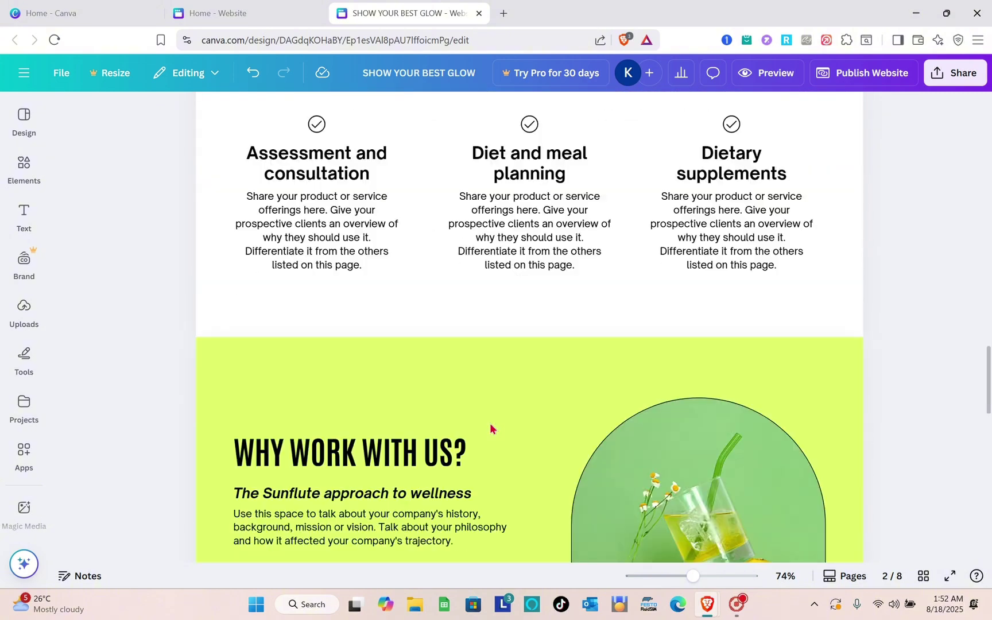
scroll(491, 428, down, 8)
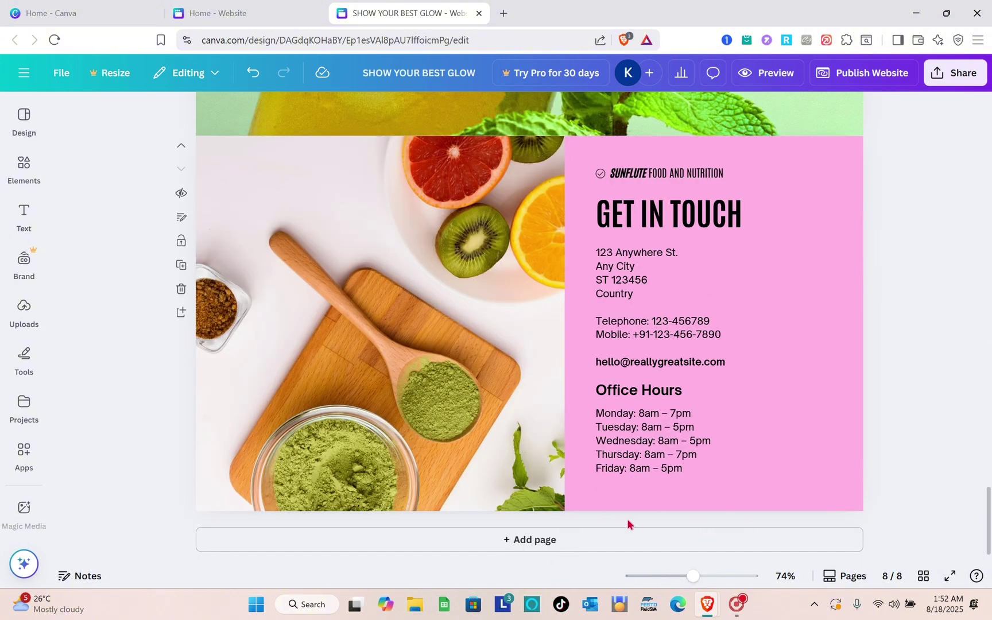
Show the page thumbnails of the "SHOW YOUR BEST GLOW" design and add a blank page after the "About Us" page
click(844, 576)
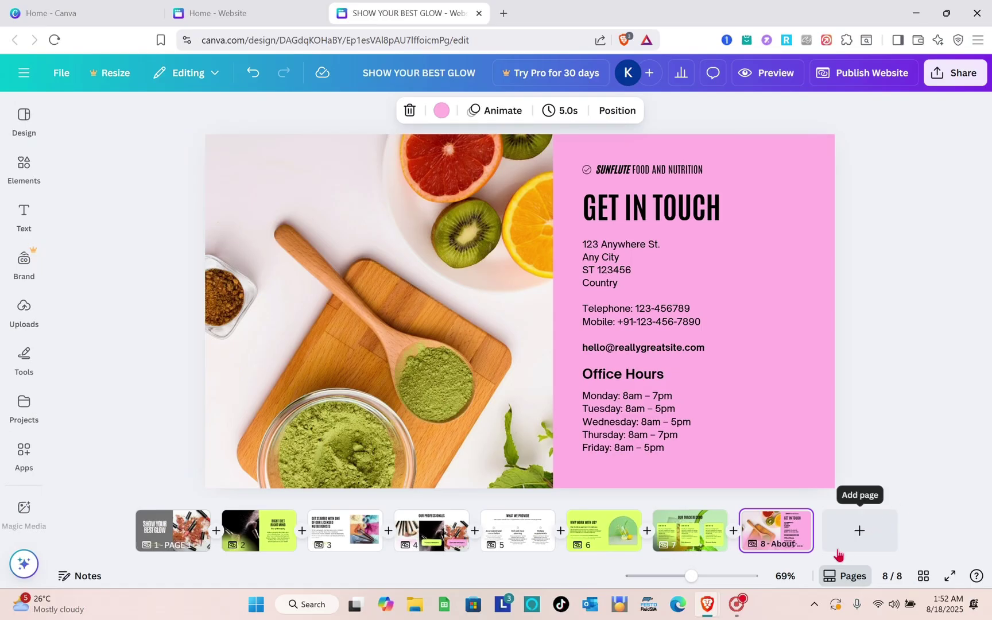
click(861, 532)
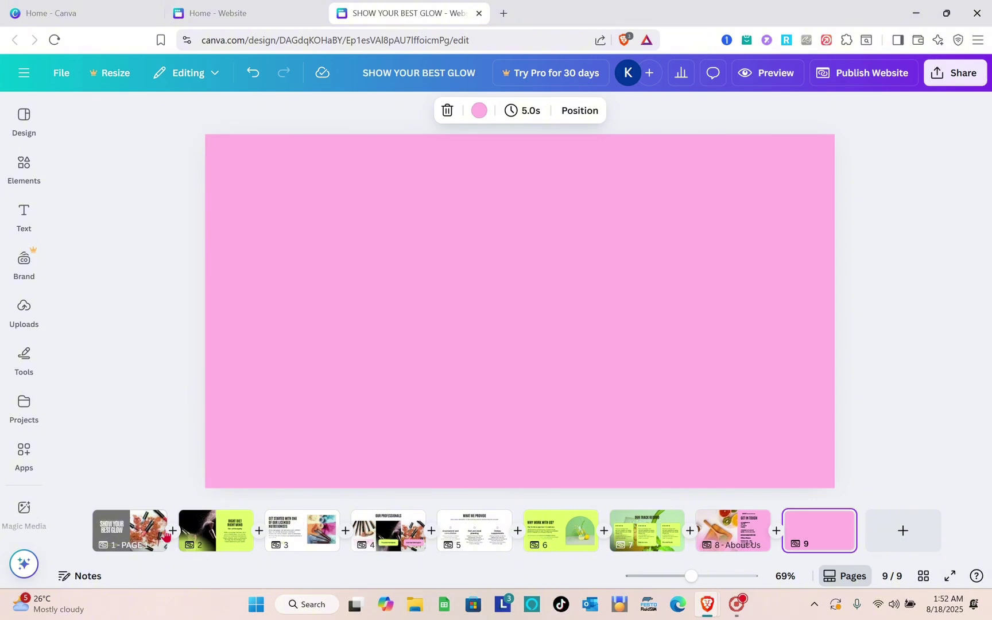
Preview the "SHOW YOUR BEST GLOW" website in the mobile layout and examine its sections down to "Get in Touch"
click(134, 539)
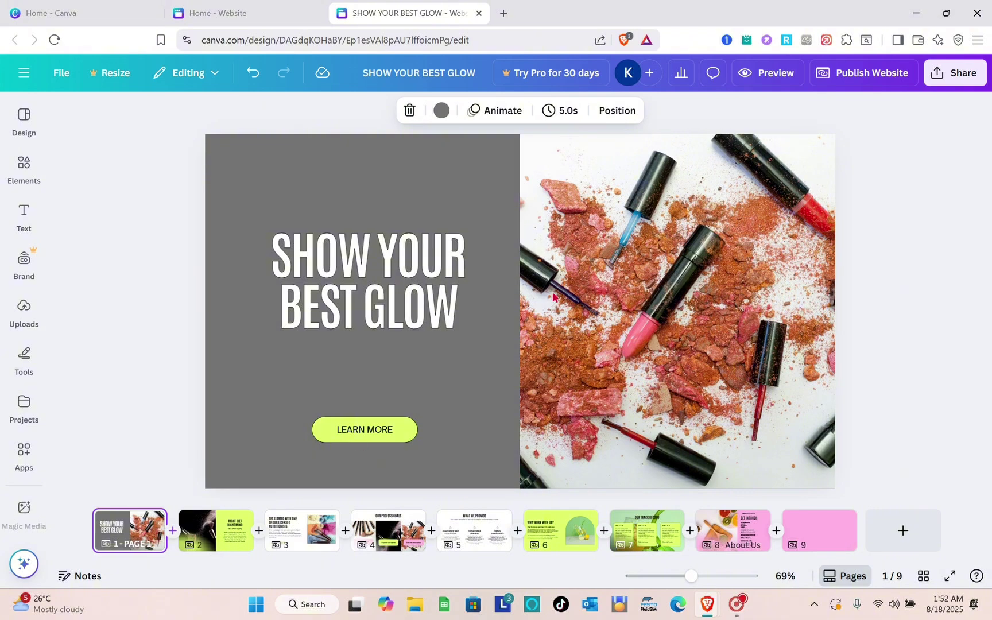
click(767, 84)
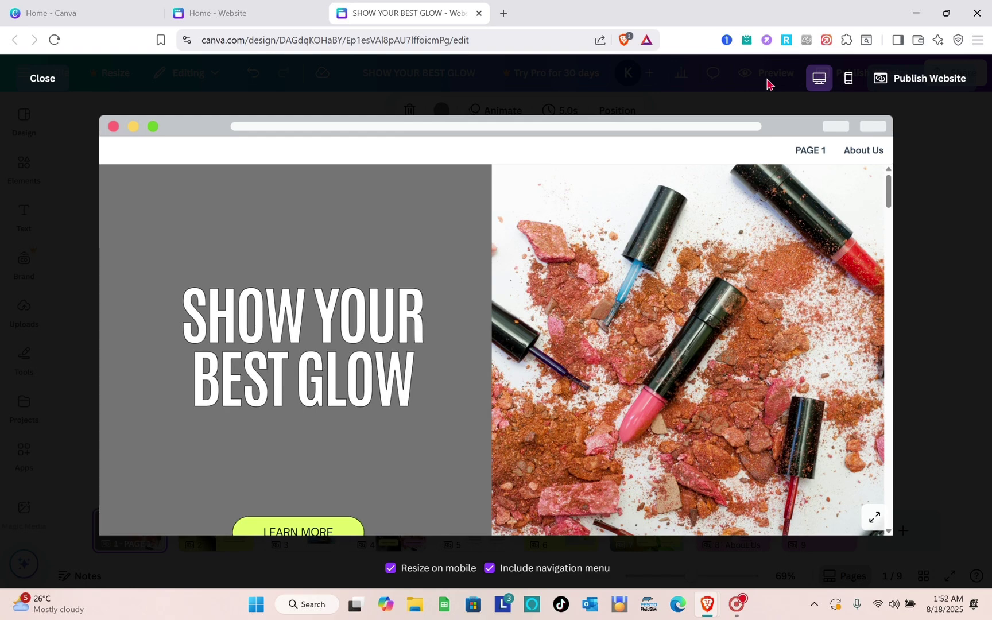
click(850, 86)
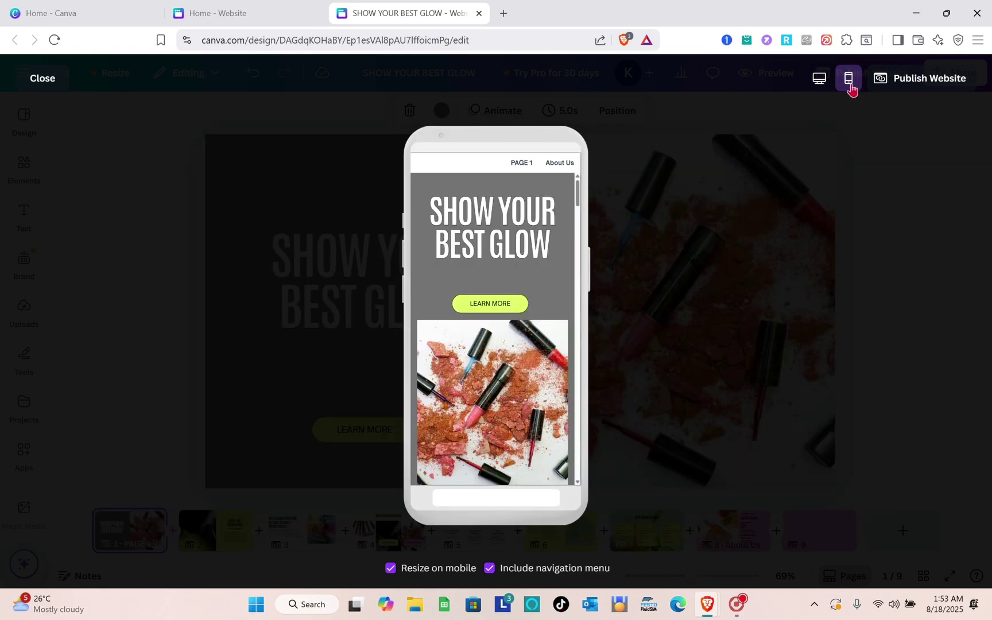
scroll(507, 377, down, 8)
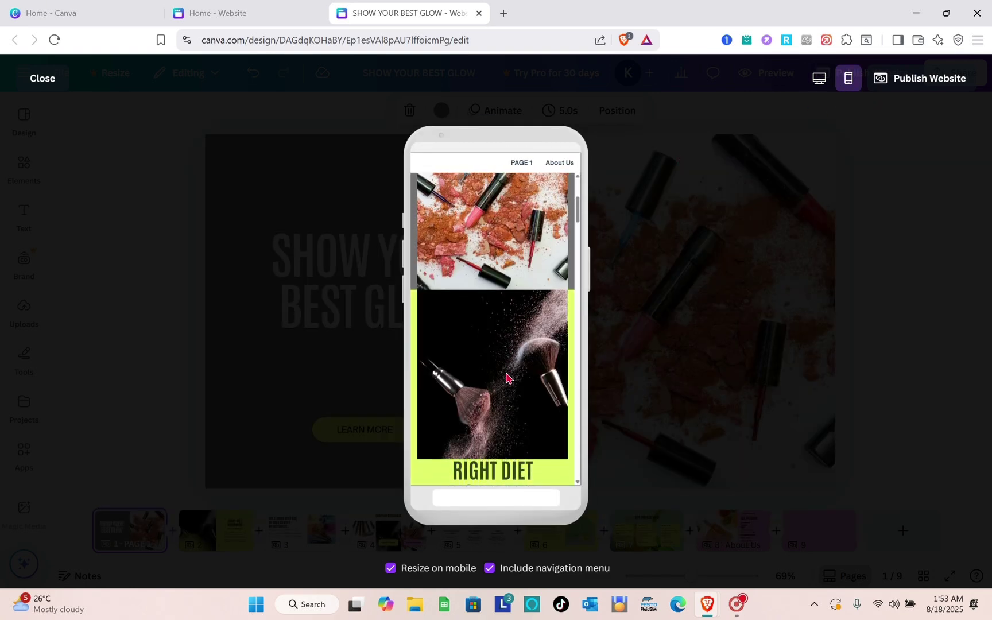
scroll(506, 378, down, 5)
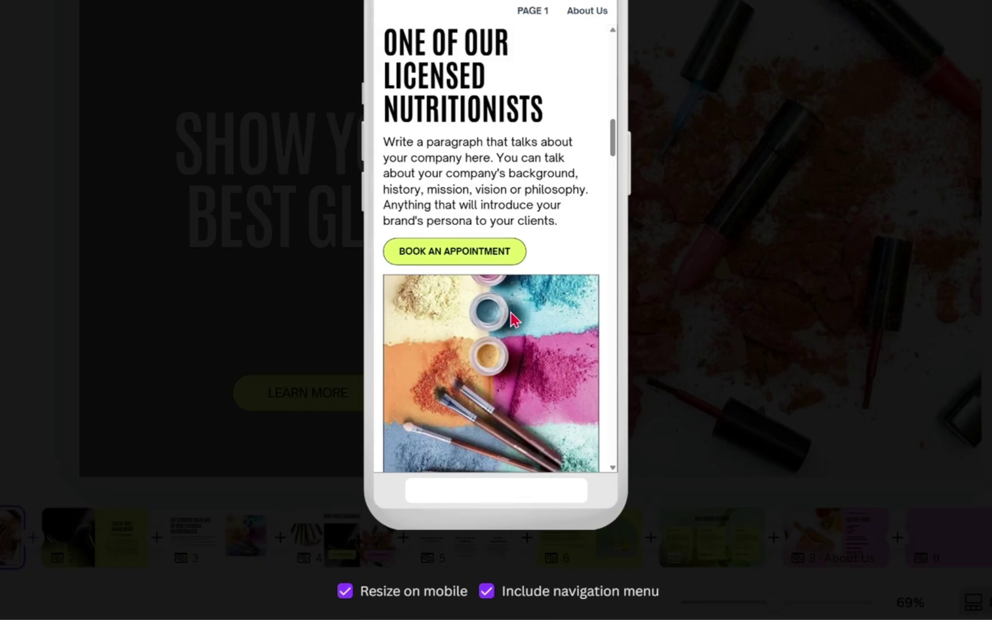
scroll(511, 317, down, 8)
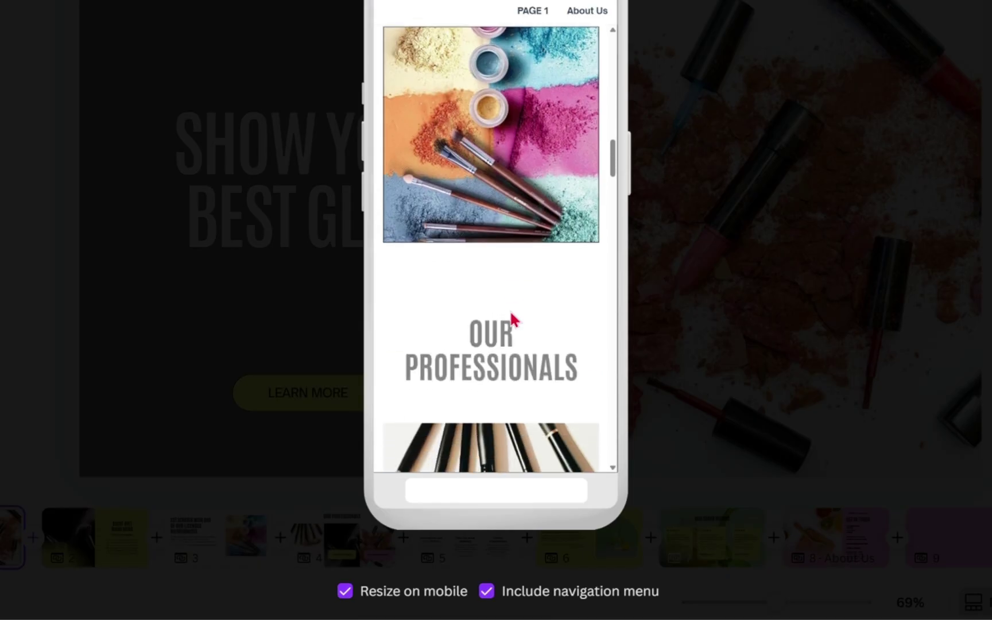
scroll(513, 319, down, 1)
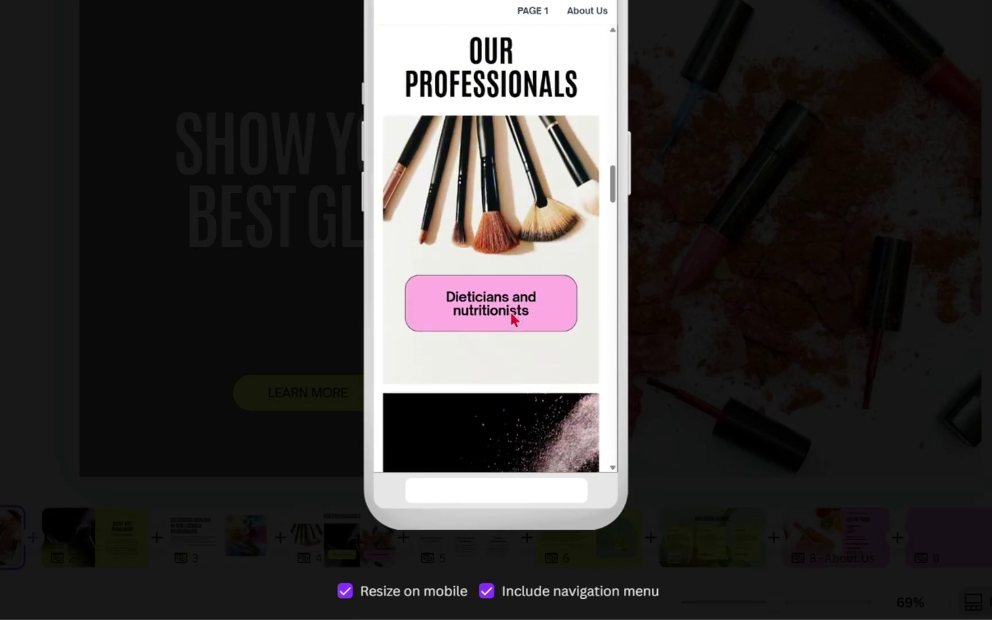
scroll(512, 319, down, 10)
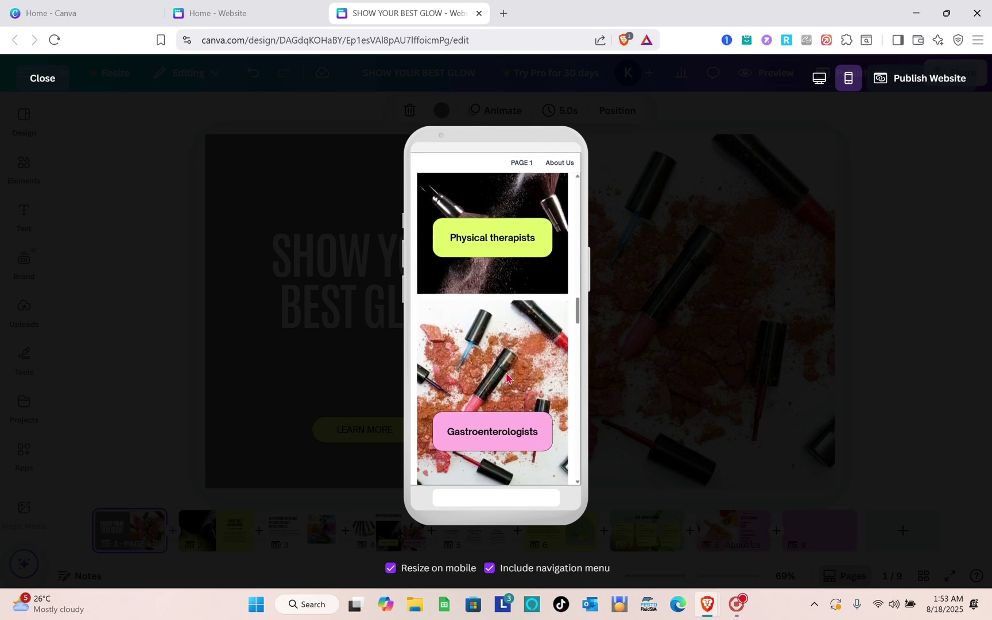
scroll(506, 377, down, 8)
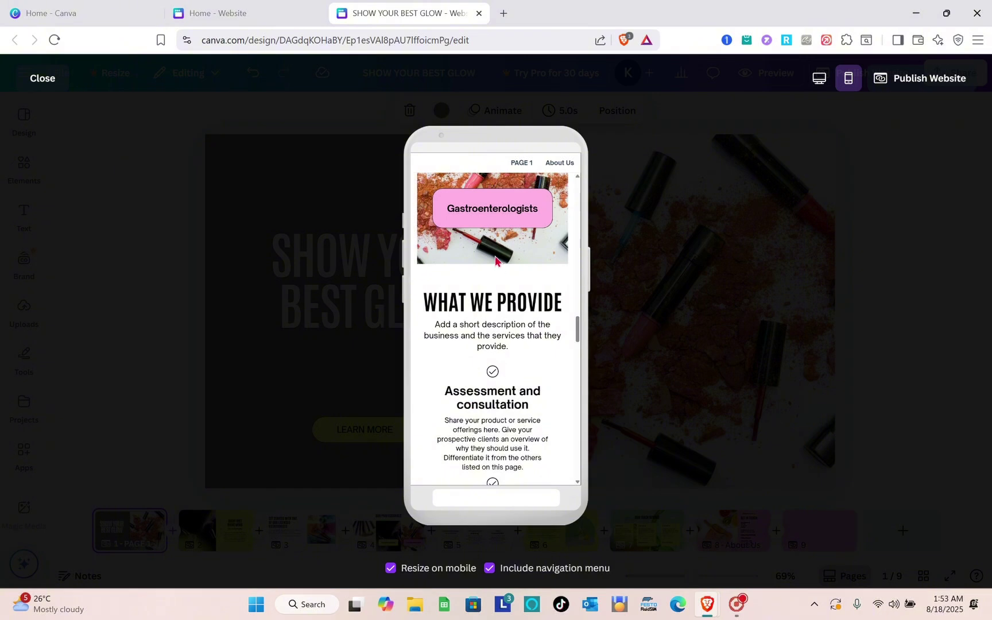
scroll(508, 385, down, 8)
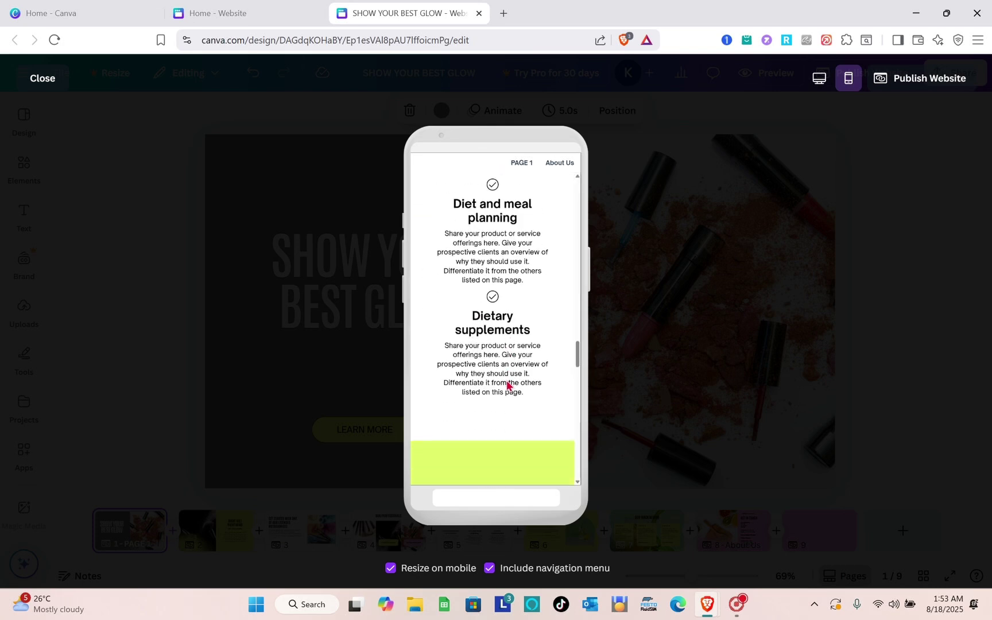
scroll(507, 385, down, 10)
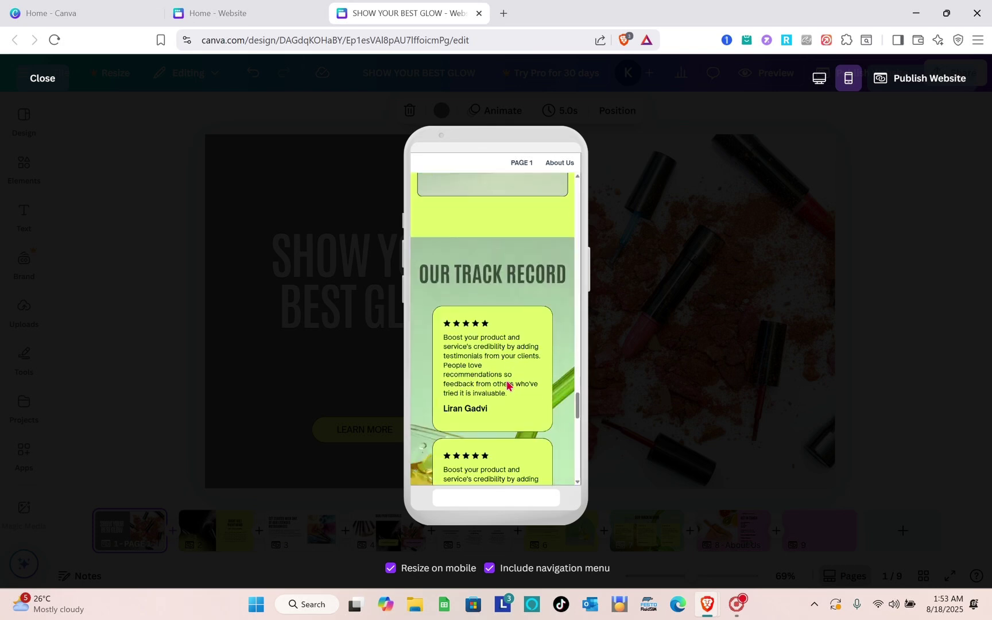
scroll(507, 384, down, 10)
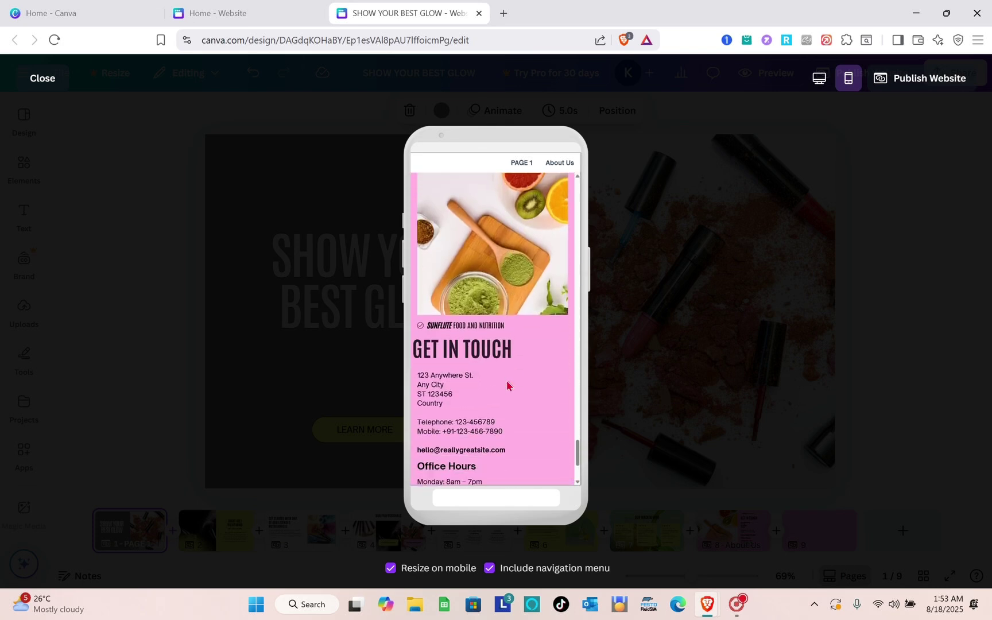
scroll(507, 384, down, 1)
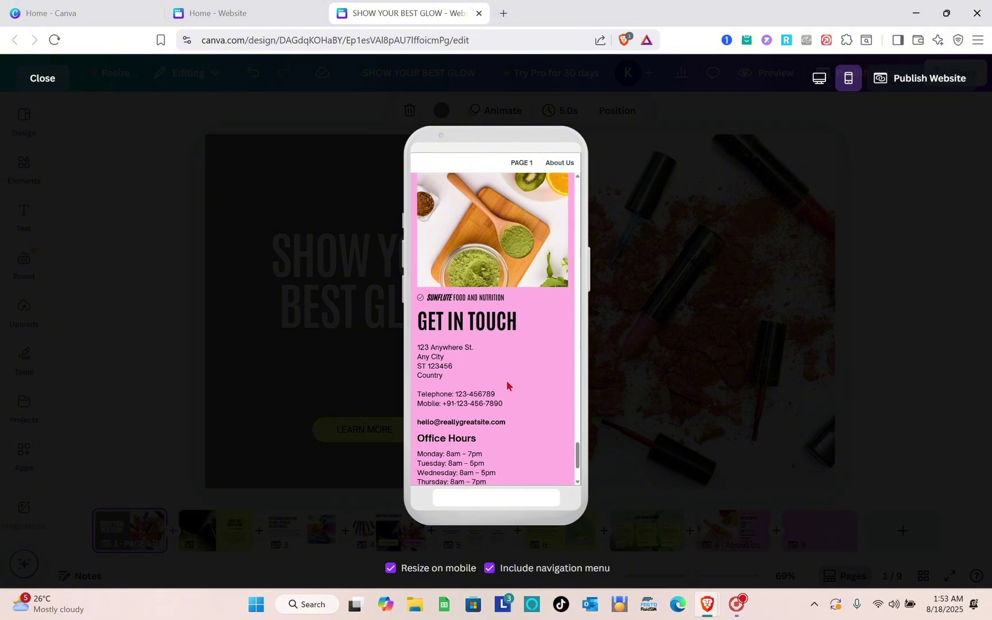